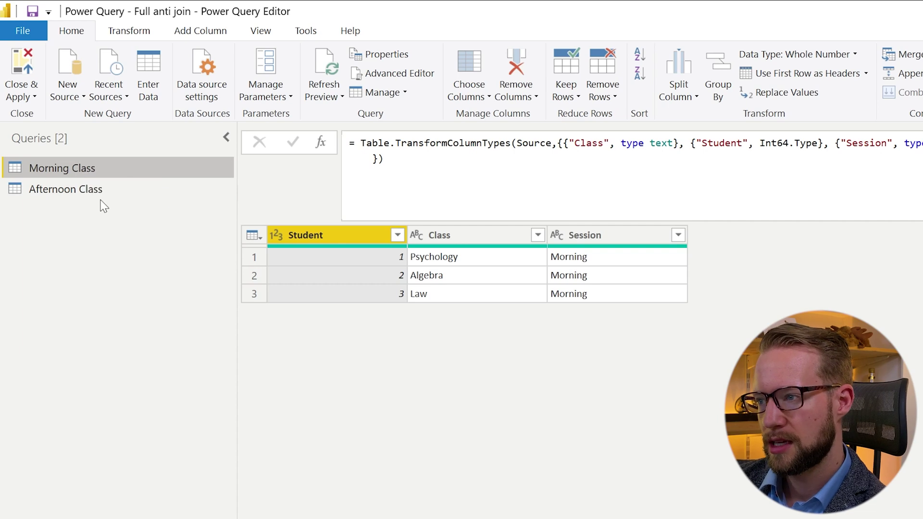
- Preview both class queries, then start a new merge of Morning Class with Afternoon Class
left_click(110, 189)
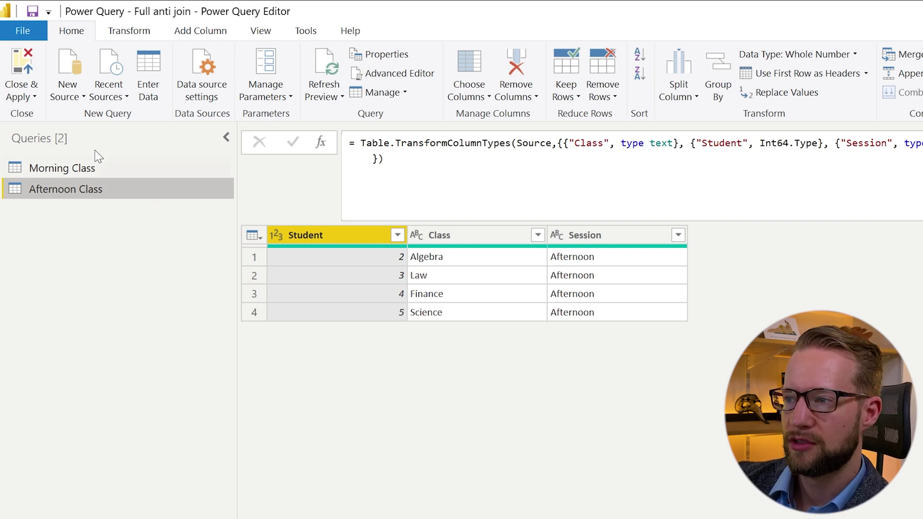
left_click(106, 166)
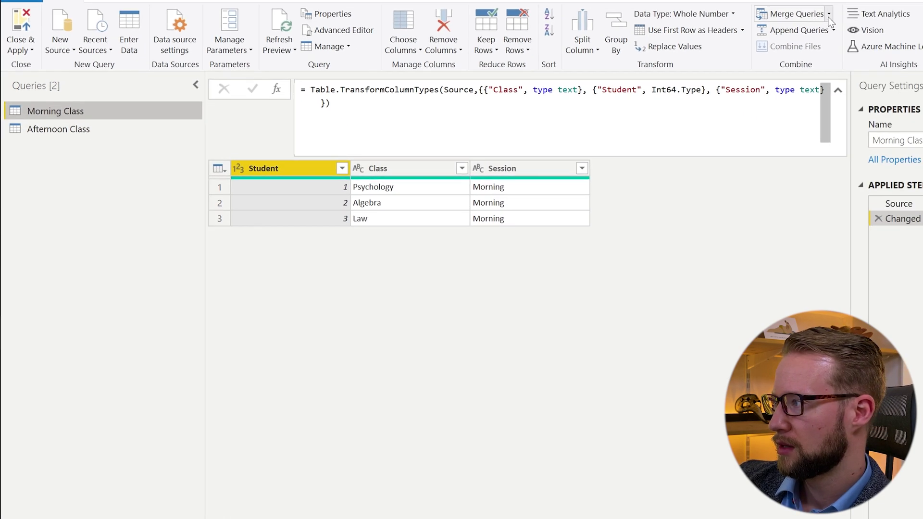
left_click(829, 13)
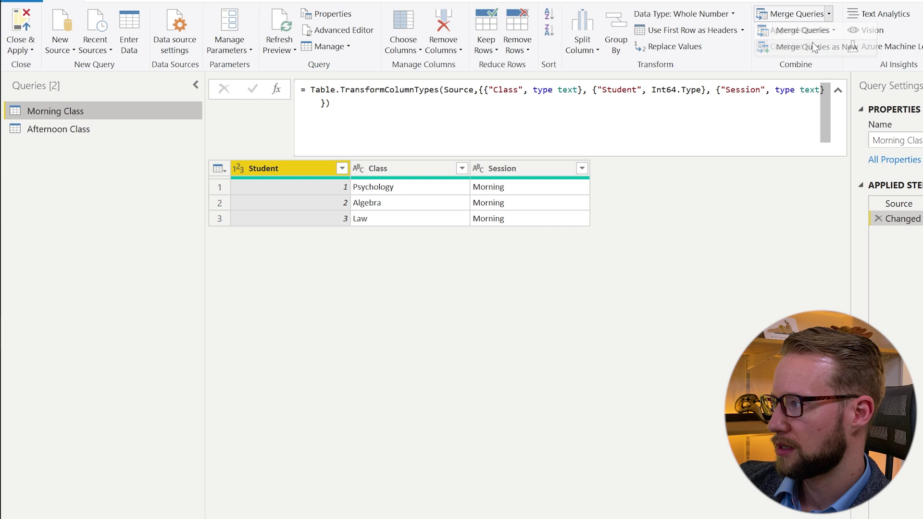
left_click(816, 46)
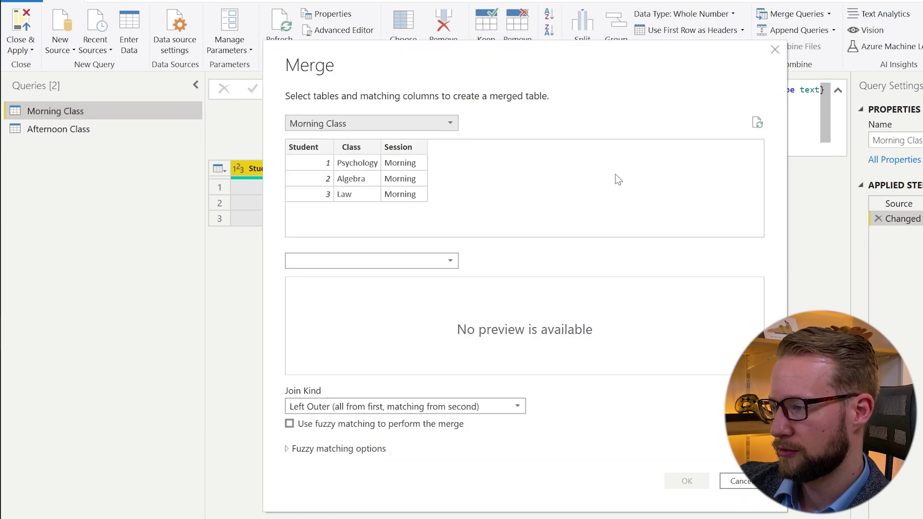
left_click(378, 260)
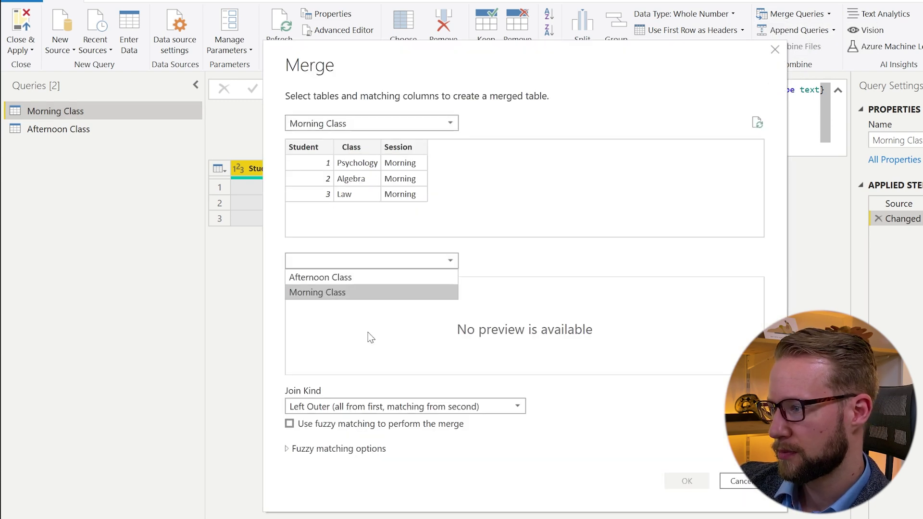
left_click(330, 278)
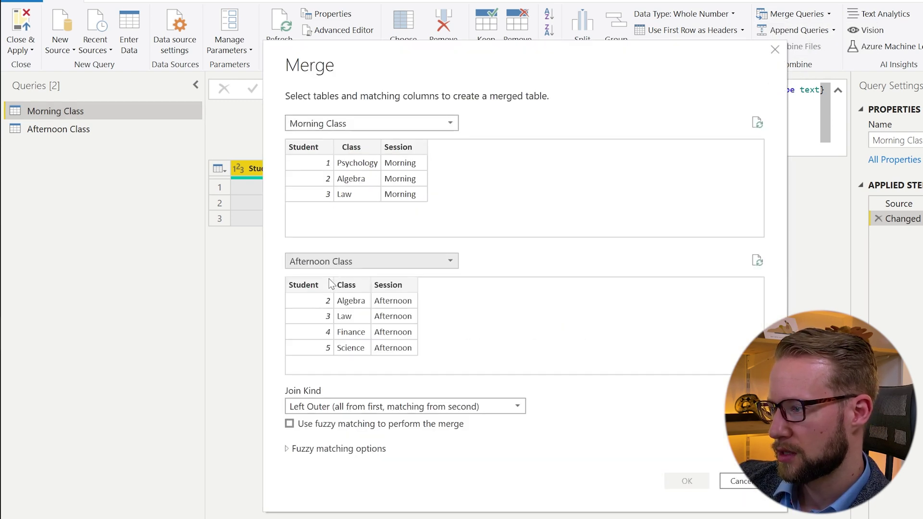
- Match on Student and Class in both tables and set the join kind to Left Anti
left_click(310, 148)
left_click(358, 149, "ctrl")
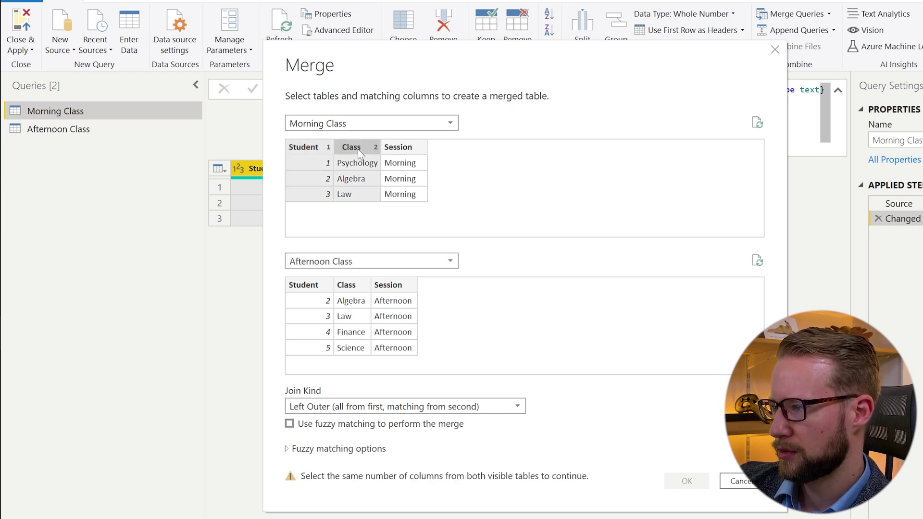
left_click(318, 291)
left_click(351, 332, "ctrl")
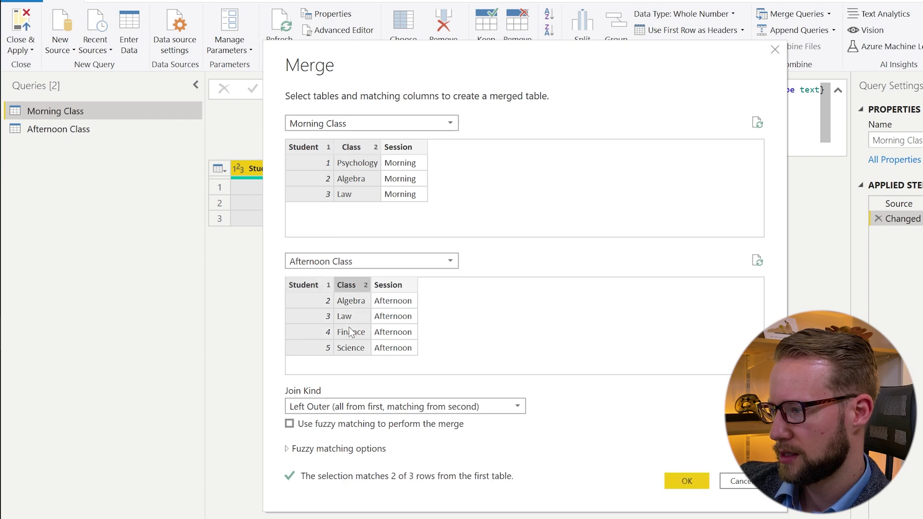
left_click(383, 410)
left_click(326, 483)
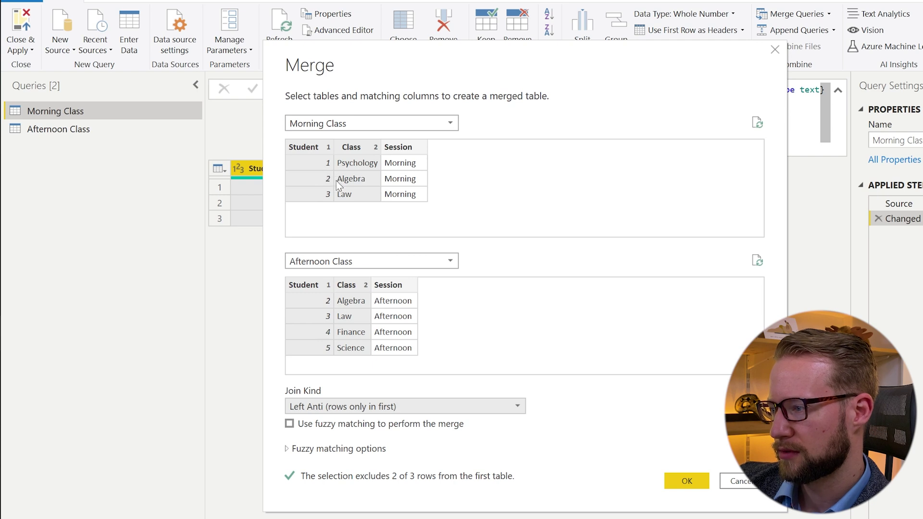
- Create the merged query and rename Merge1 to 'Full Anti Join V1'
left_click(707, 487)
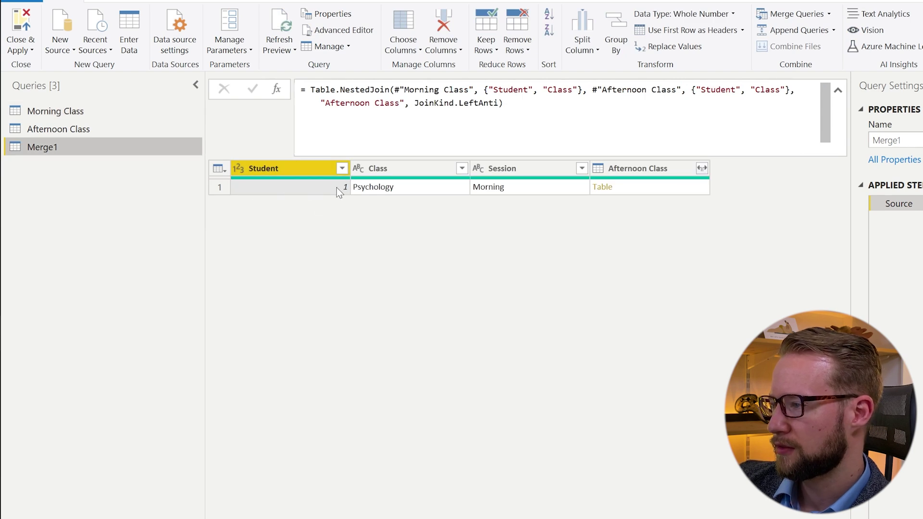
double_click(108, 149)
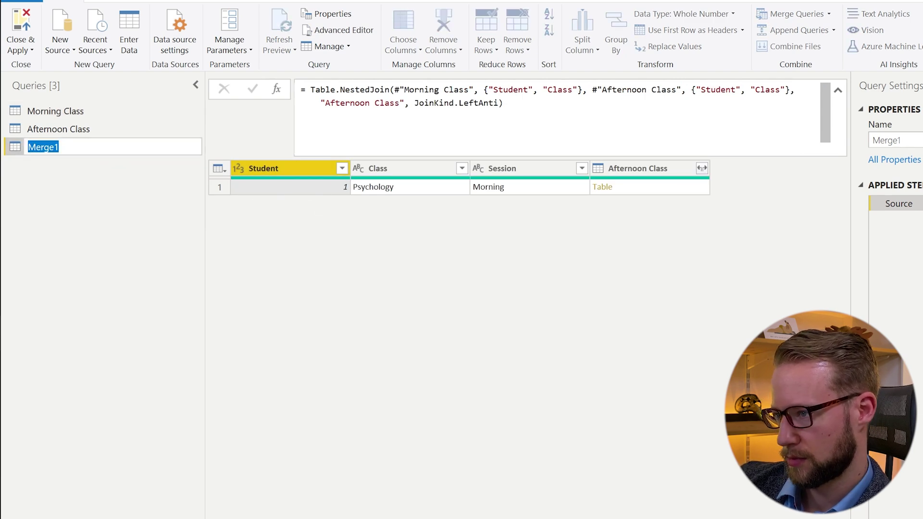
type("Full Anti JOin")
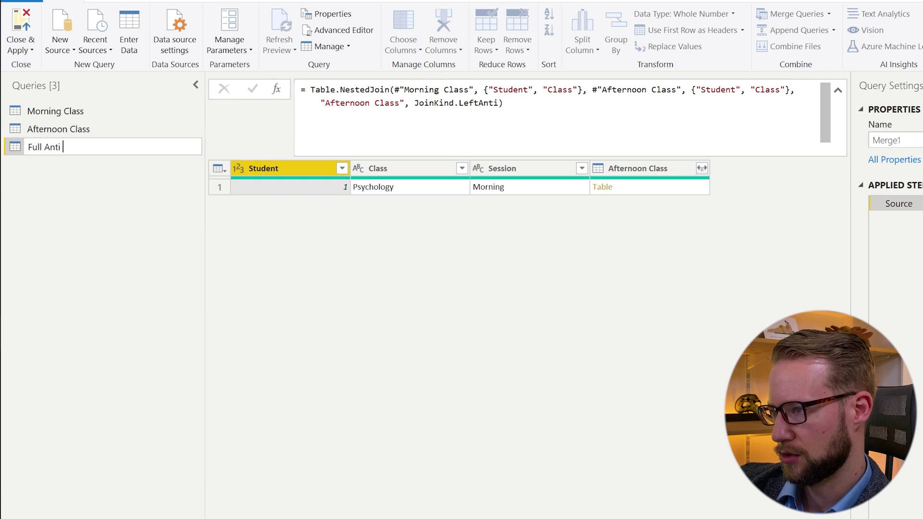
key("BackSpace")
key("BackSpace")
key("BackSpace")
type("Join V1")
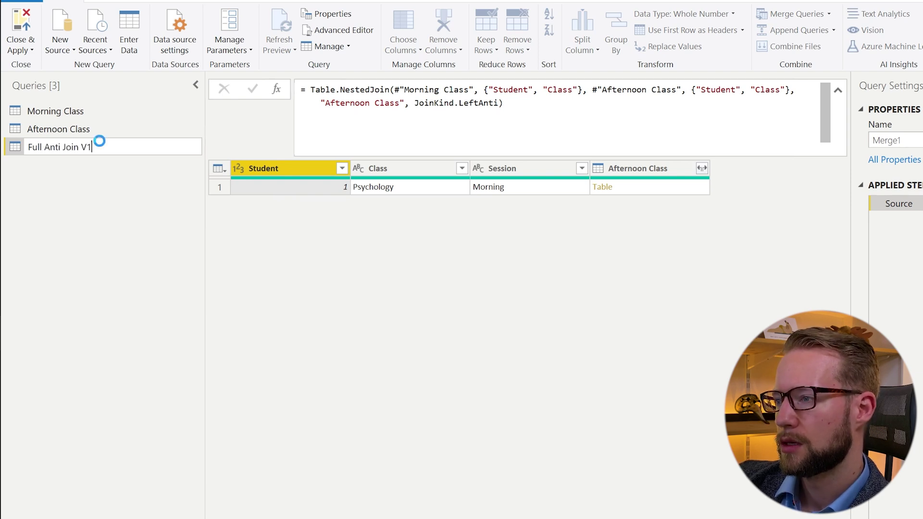
key("Return")
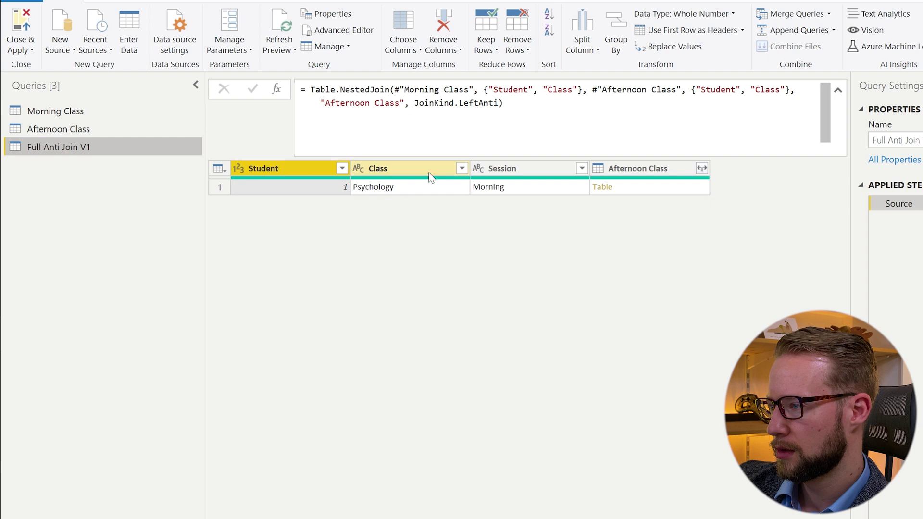
- Keep only the Student, Class and Session columns using Remove Other Columns
left_click(529, 168, "shift")
right_click(536, 169)
left_click(625, 207)
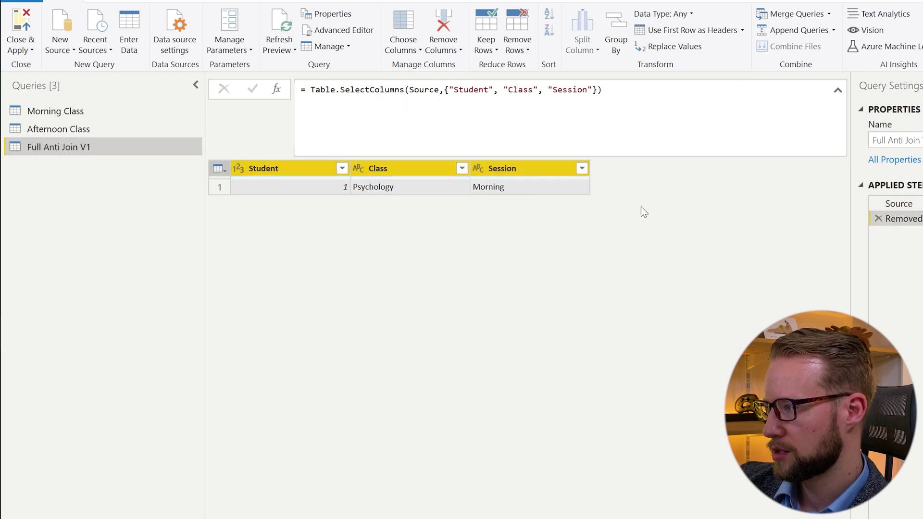
- Copy the Source step's Left Anti join formula, then go back to the Removed Other Columns step
left_click(899, 203)
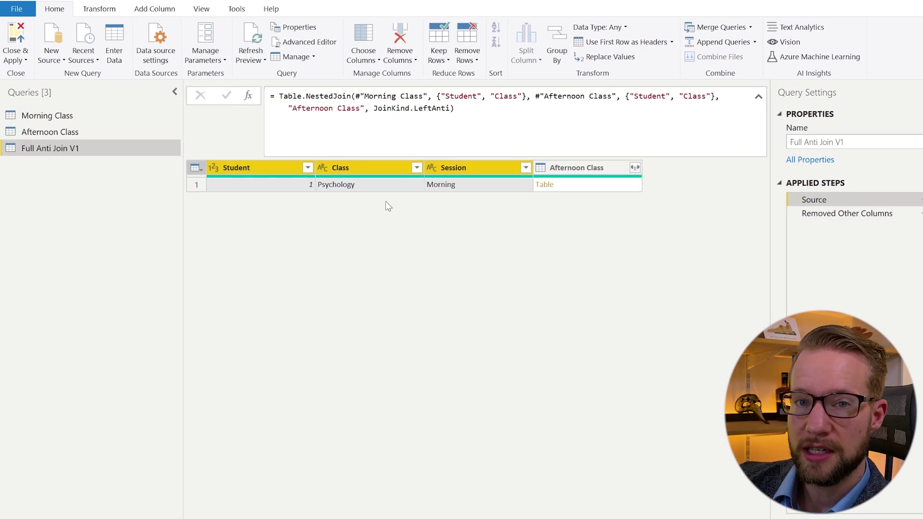
left_click(424, 125)
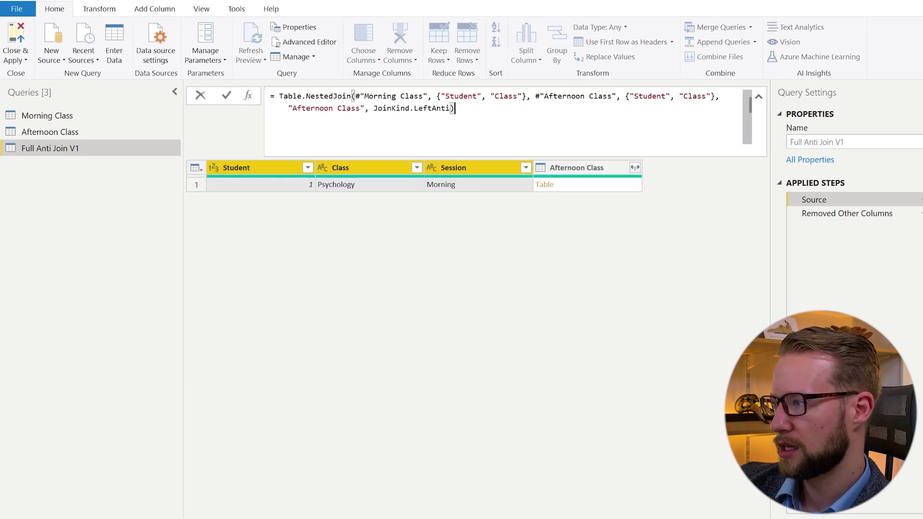
key("ctrl+a")
key("ctrl+c")
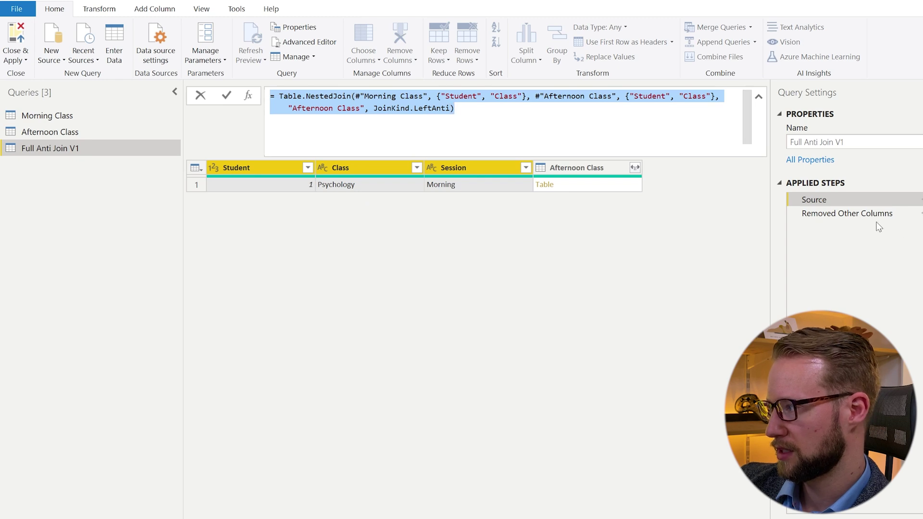
left_click(861, 213)
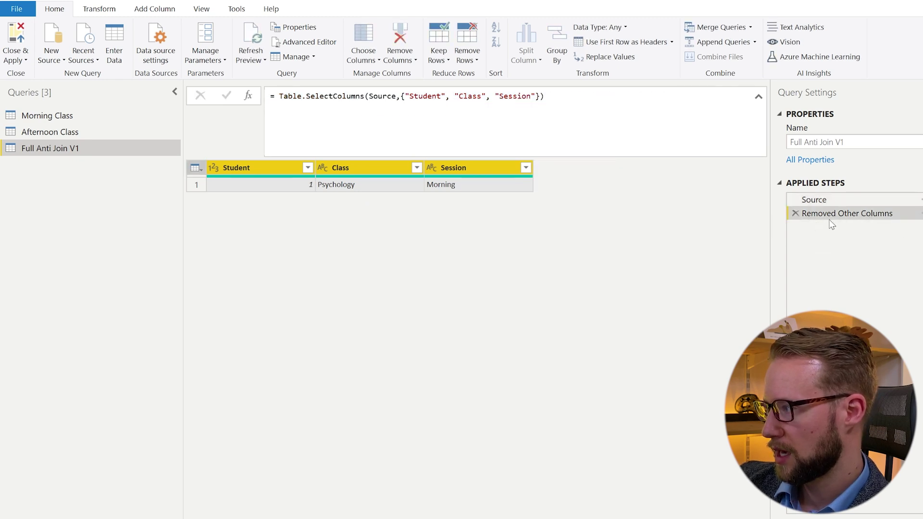
- Add a custom step containing the copied Left Anti join formula
left_click(248, 95)
key("ctrl+a")
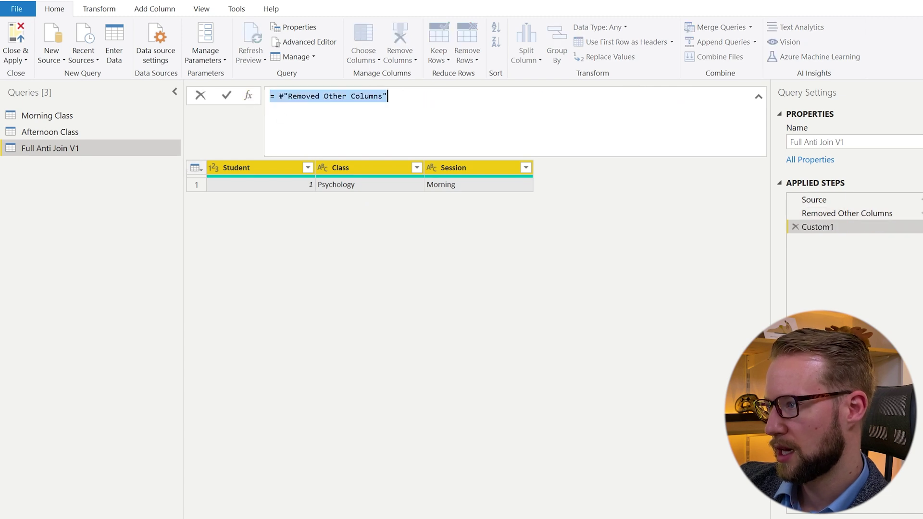
key("ctrl+v")
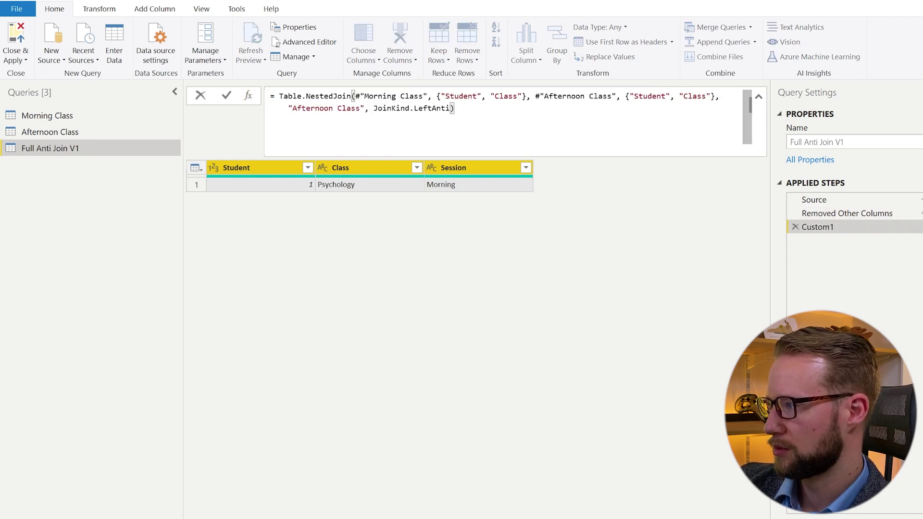
key("Return")
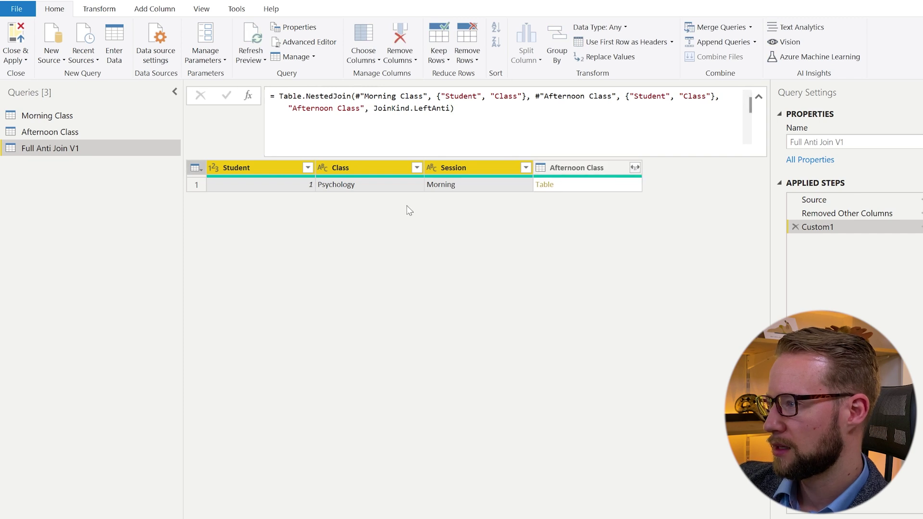
- Reverse the join: Afternoon Class first, Morning Class second and as the new column name
double_click(380, 96)
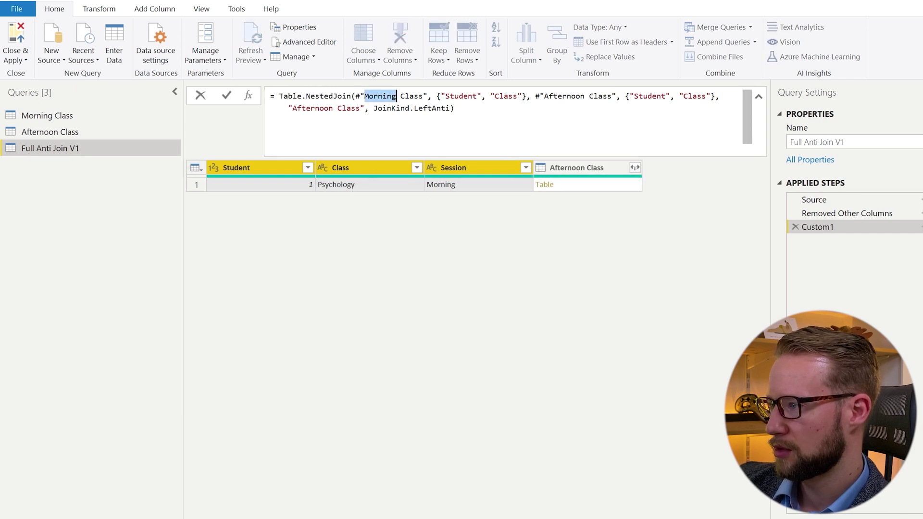
type("Afternoon")
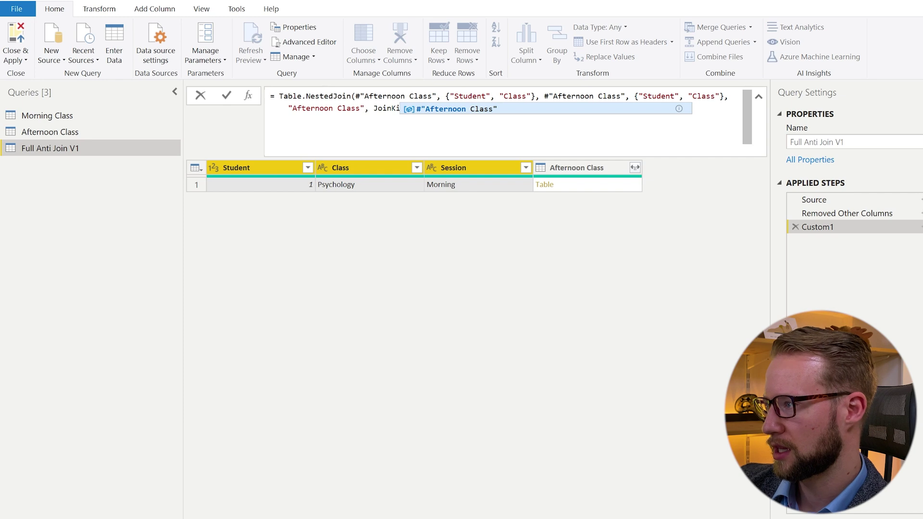
key("Escape")
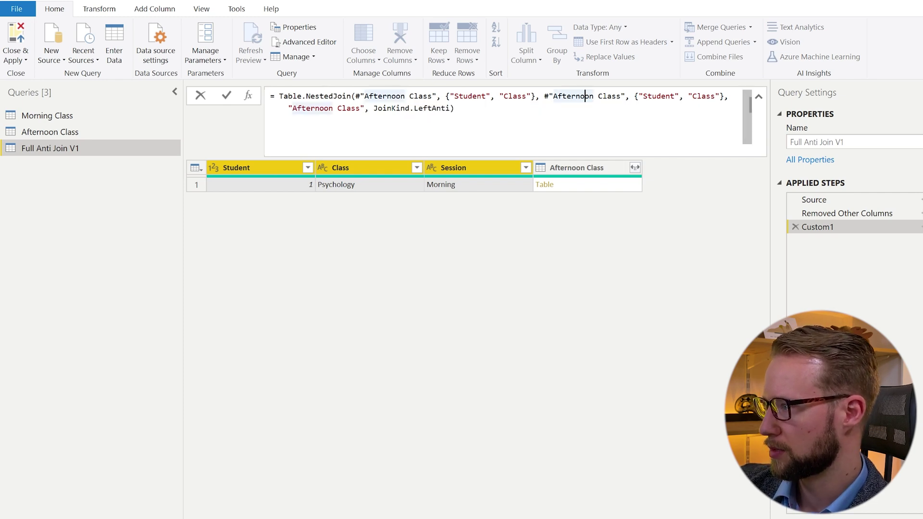
left_click(582, 97)
double_click(581, 96)
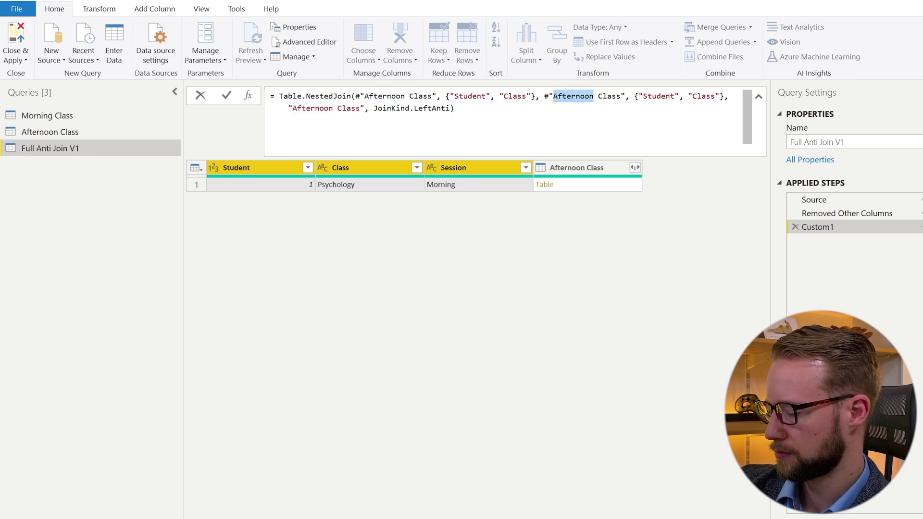
type("Morning")
left_click(317, 97)
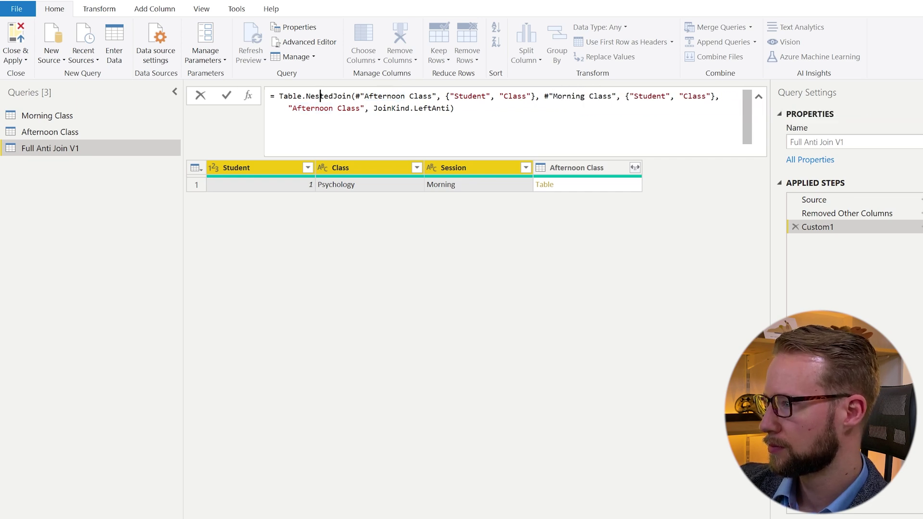
double_click(311, 108)
type("Morning")
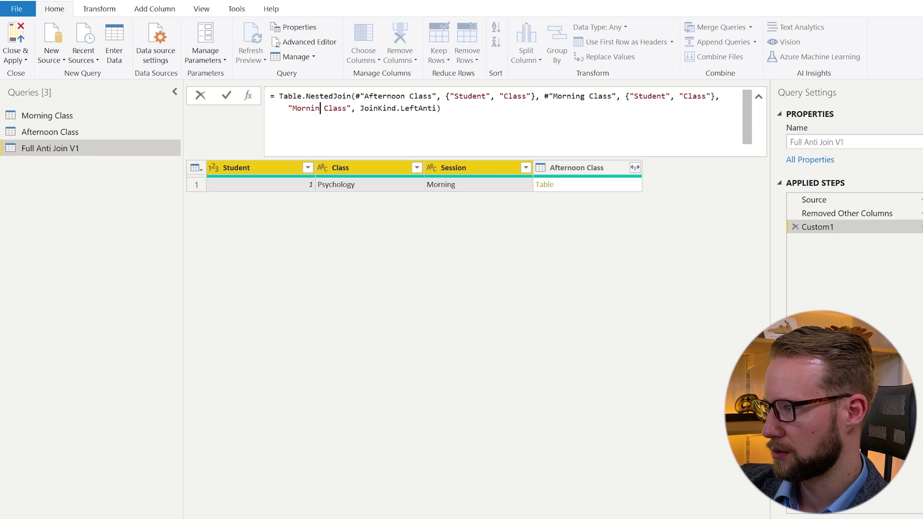
key("Return")
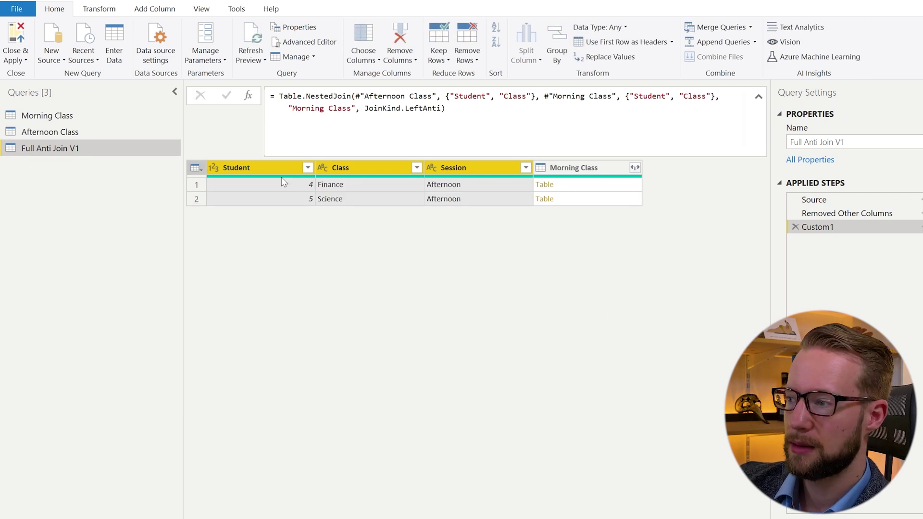
- Keep only Student, Class and Session in Custom1's result, then compare both join steps
left_click(266, 167)
left_click(482, 172, "shift")
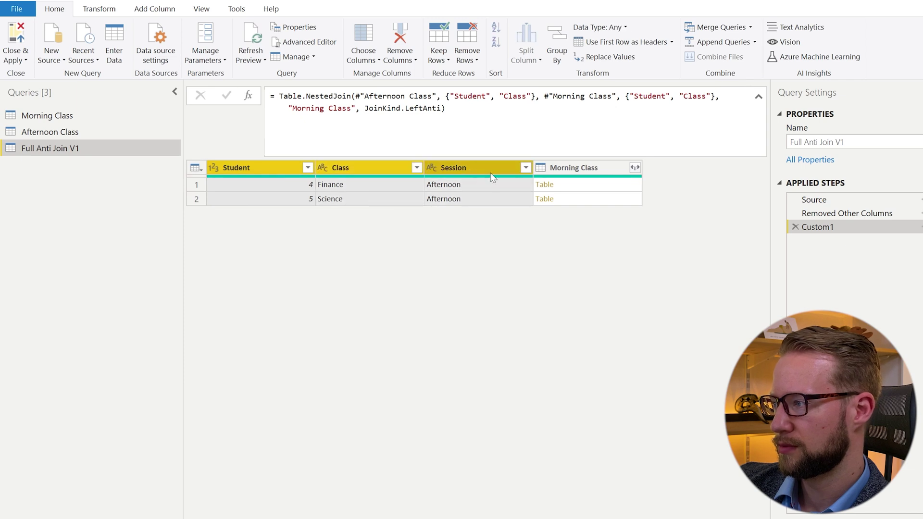
right_click(487, 168)
left_click(545, 204)
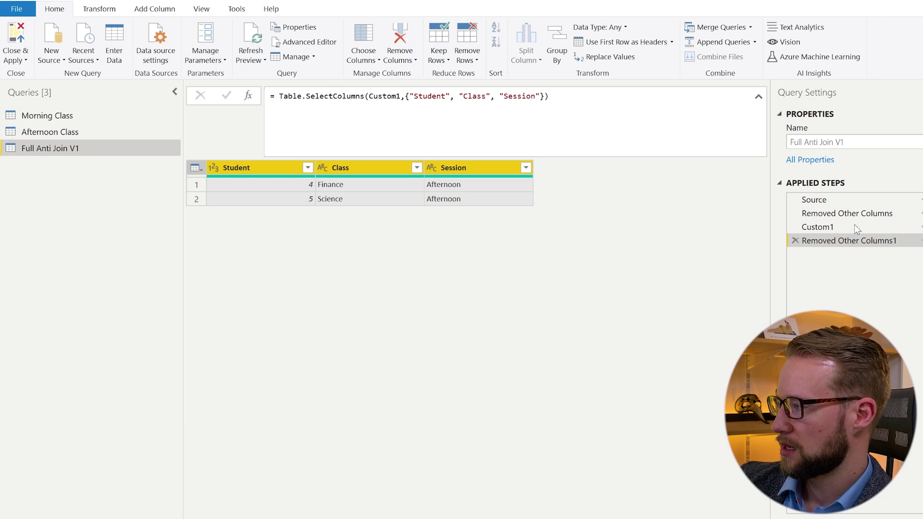
left_click(841, 201)
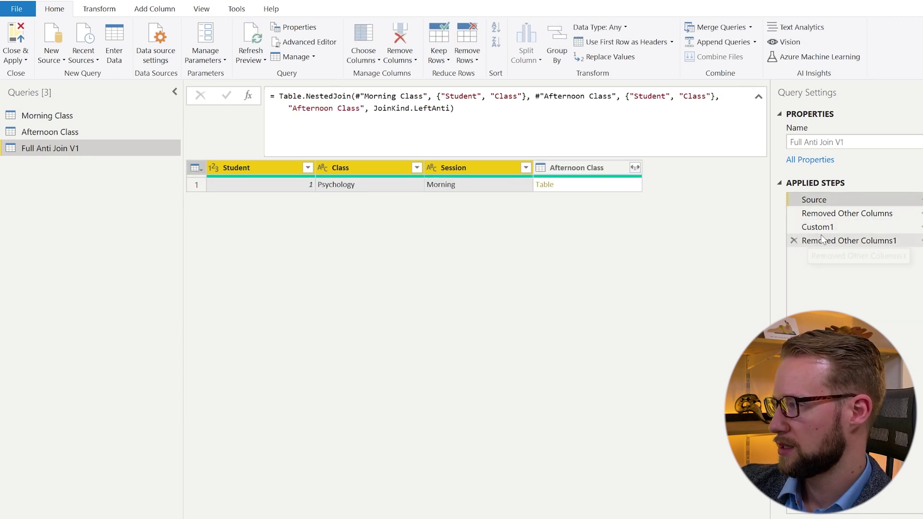
left_click(873, 228)
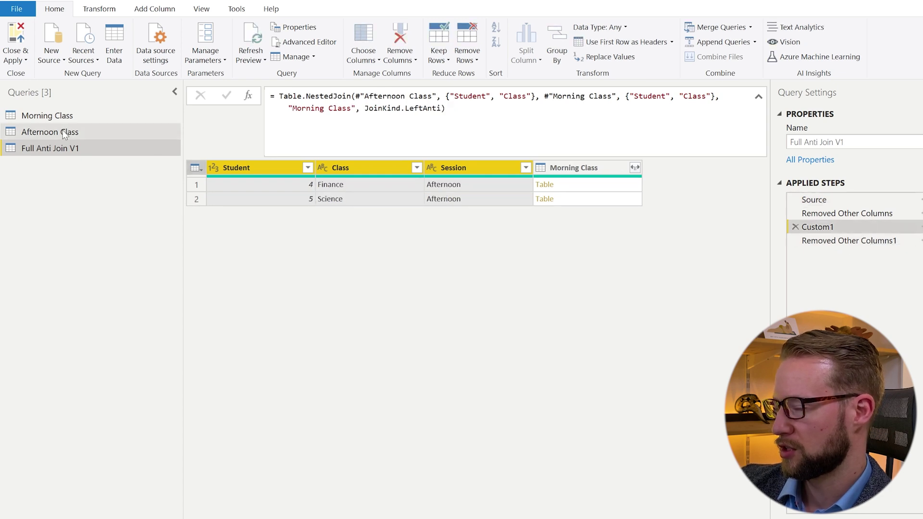
- Rename the two Removed Other Columns steps to AntiJoin1 and AntiJoin2
left_click(847, 213)
right_click(848, 213)
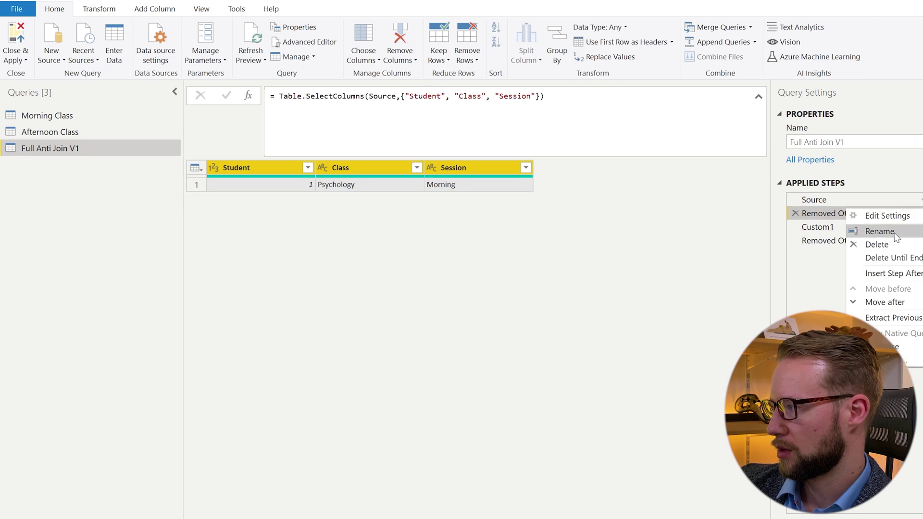
left_click(880, 231)
type("AntiJoin1")
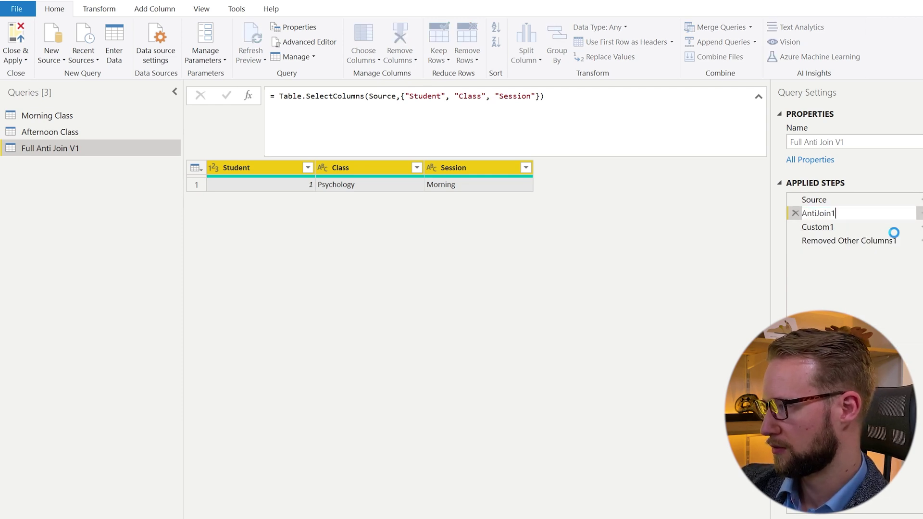
key("Return")
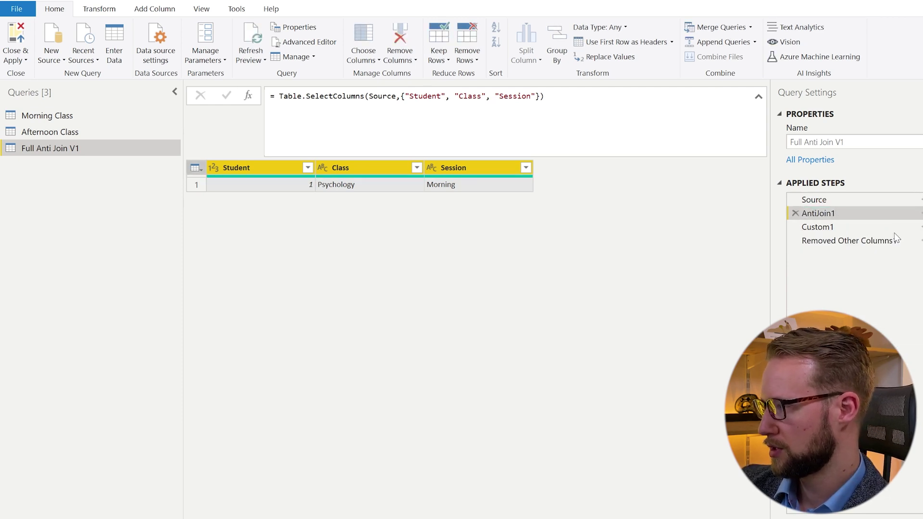
right_click(848, 242)
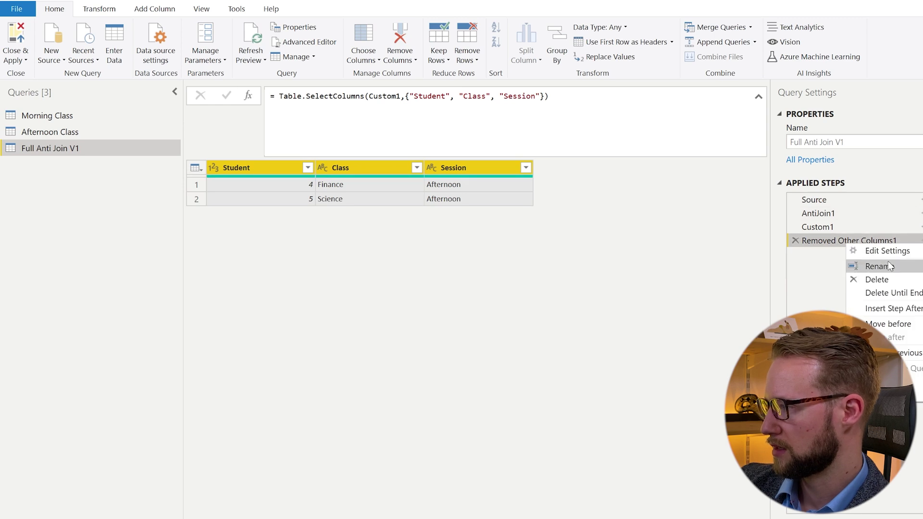
left_click(888, 262)
type("AntiJoin2")
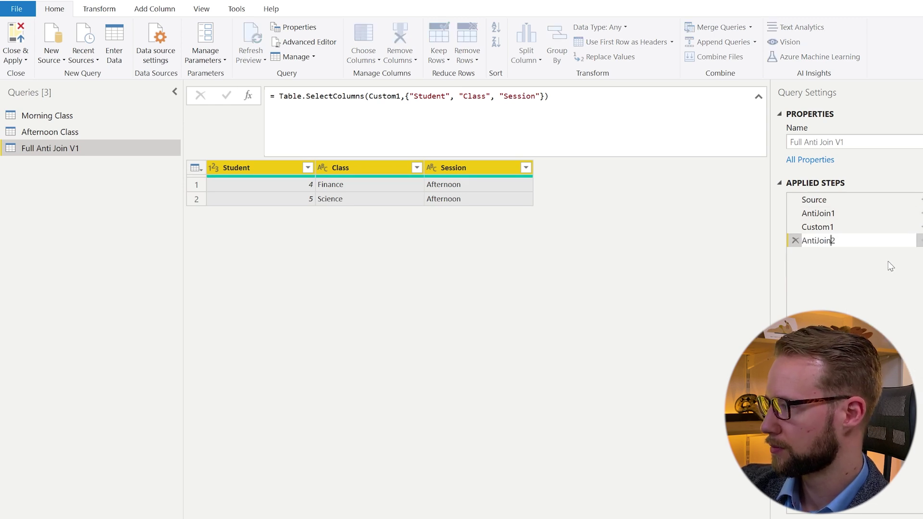
key("Return")
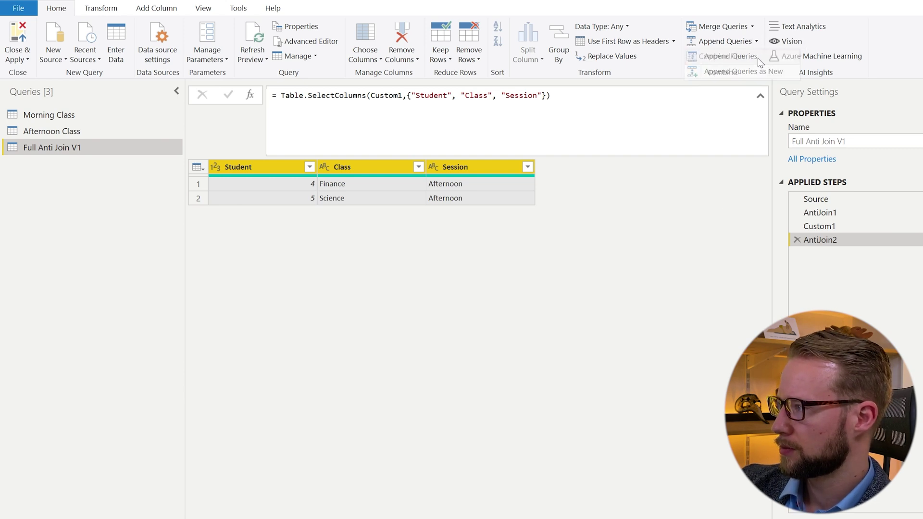
- Append Full Anti Join V1 (Current) to itself as the second table
left_click(285, 286)
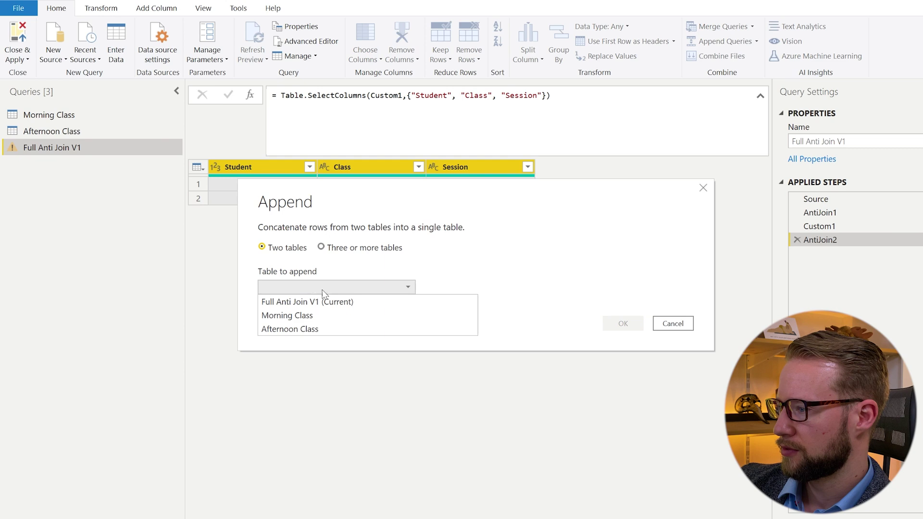
left_click(367, 302)
left_click(623, 323)
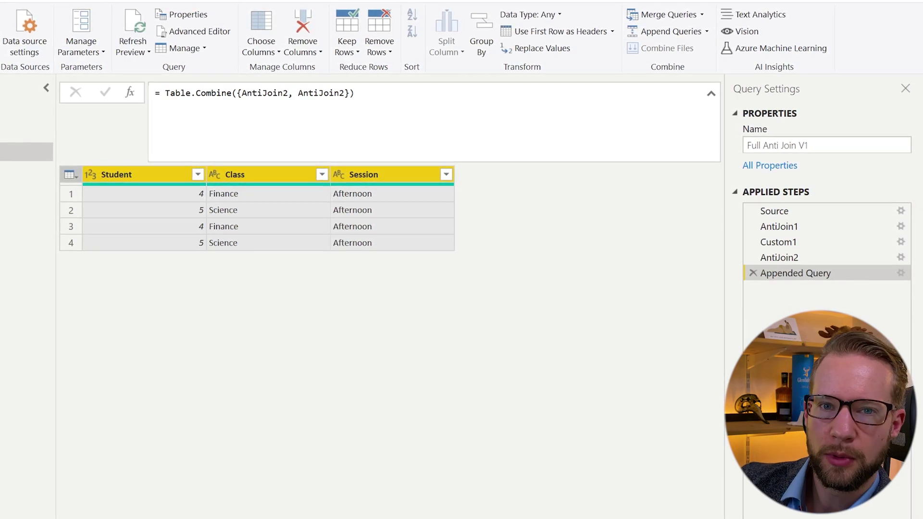
- Change the formula to Table.Combine({AntiJoin1, AntiJoin2}) and check each step's result
left_click(287, 93)
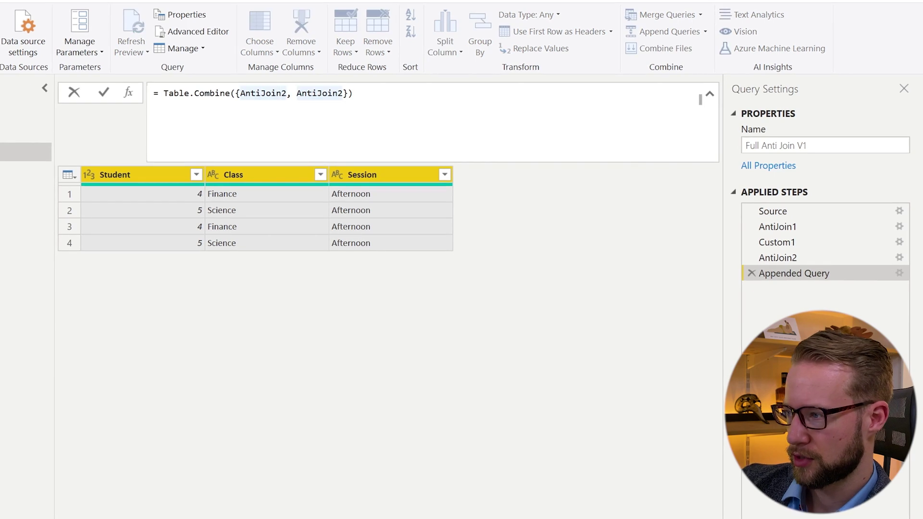
key("BackSpace")
type("1")
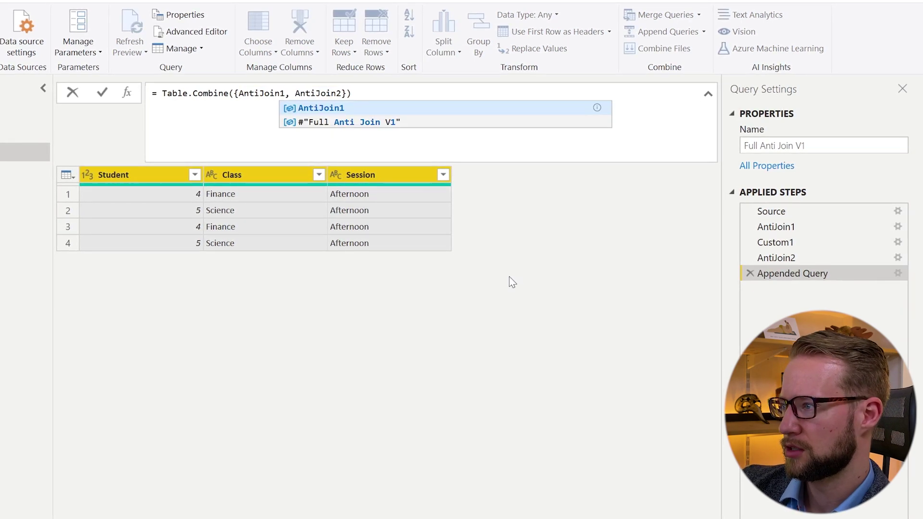
left_click(544, 321)
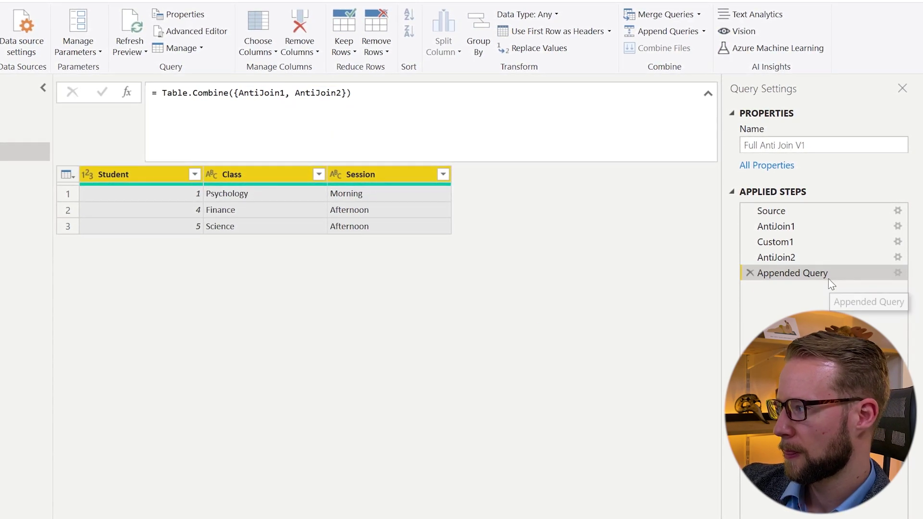
left_click(793, 233)
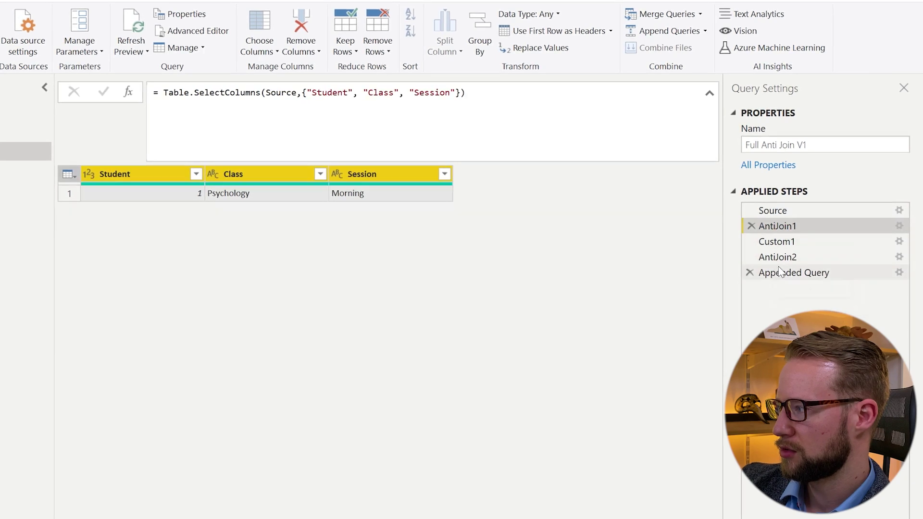
left_click(791, 257)
left_click(793, 273)
- Rename the appended step to 'Full Anti Join'
right_click(794, 277)
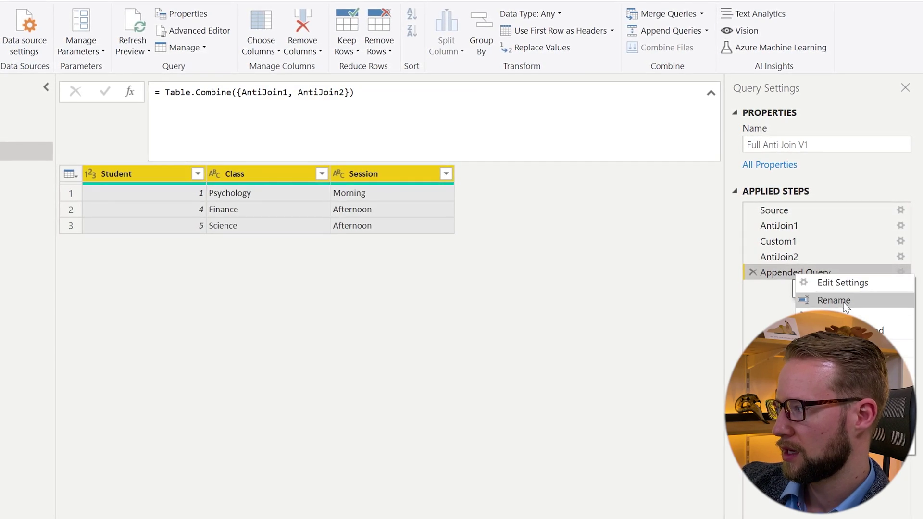
left_click(843, 302)
type("Full An")
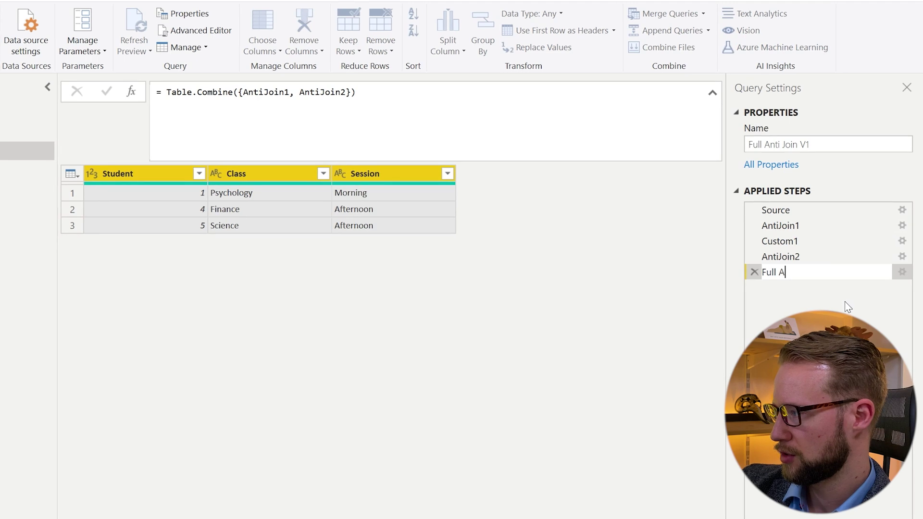
type("ti Join")
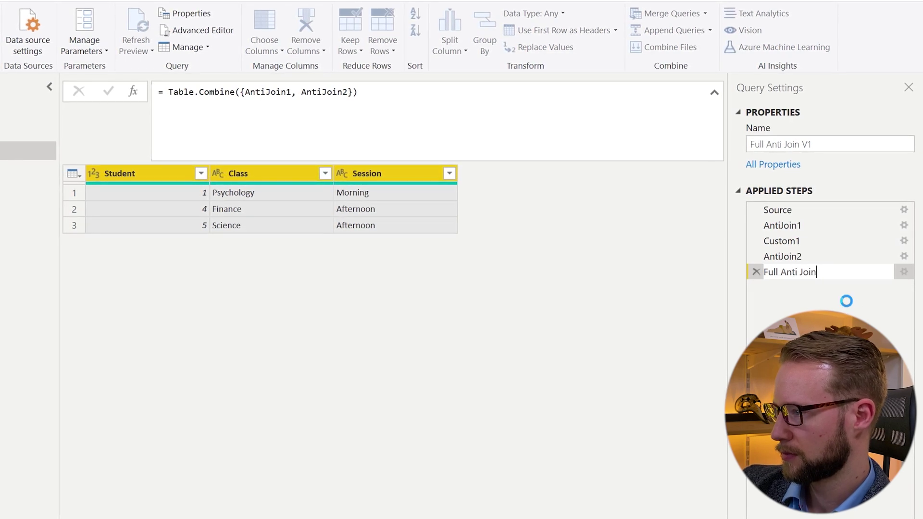
key("Return")
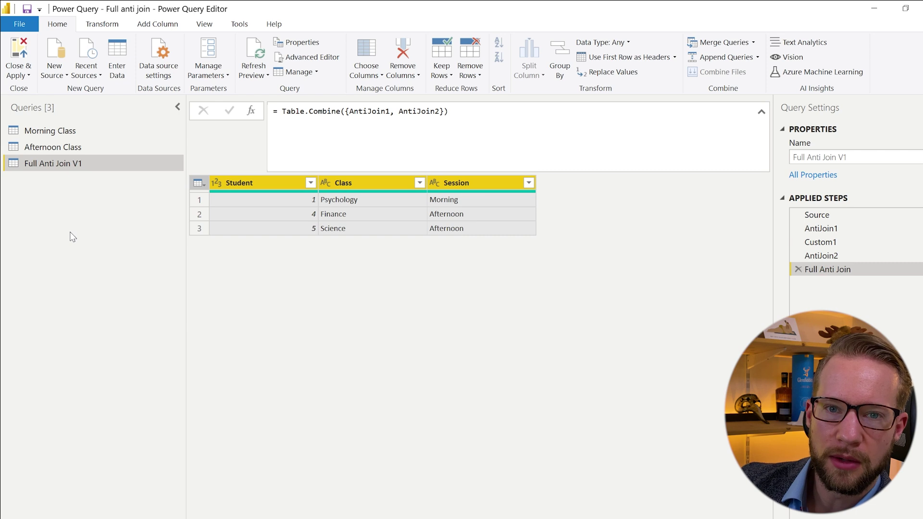
- Append Afternoon Class to Morning Class as a new query
left_click(72, 130)
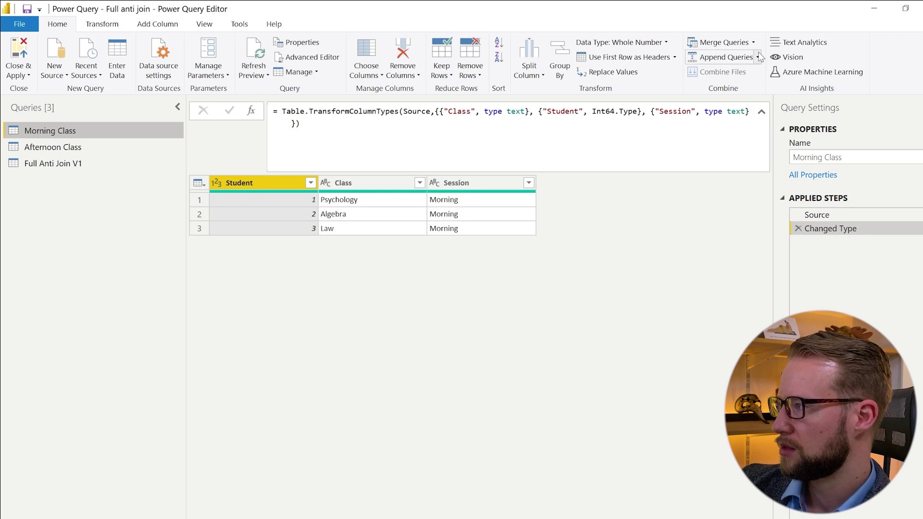
left_click(753, 90)
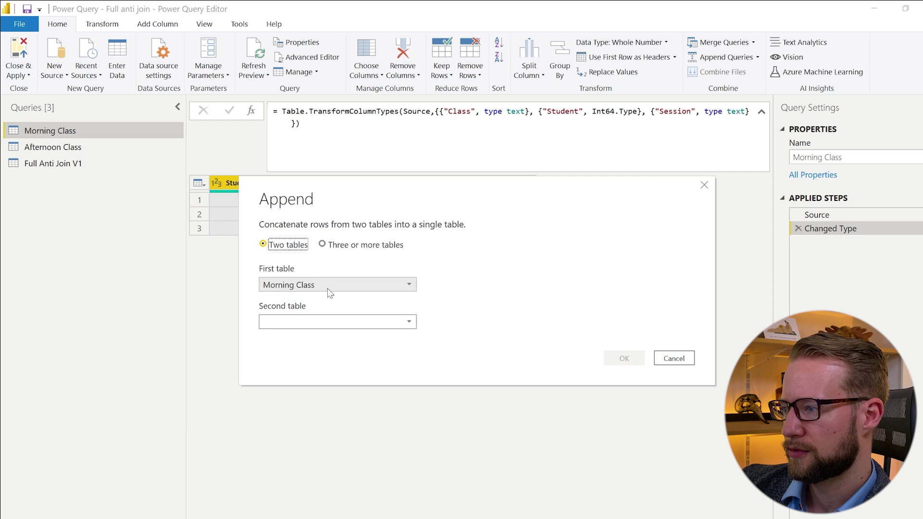
left_click(314, 322)
left_click(296, 350)
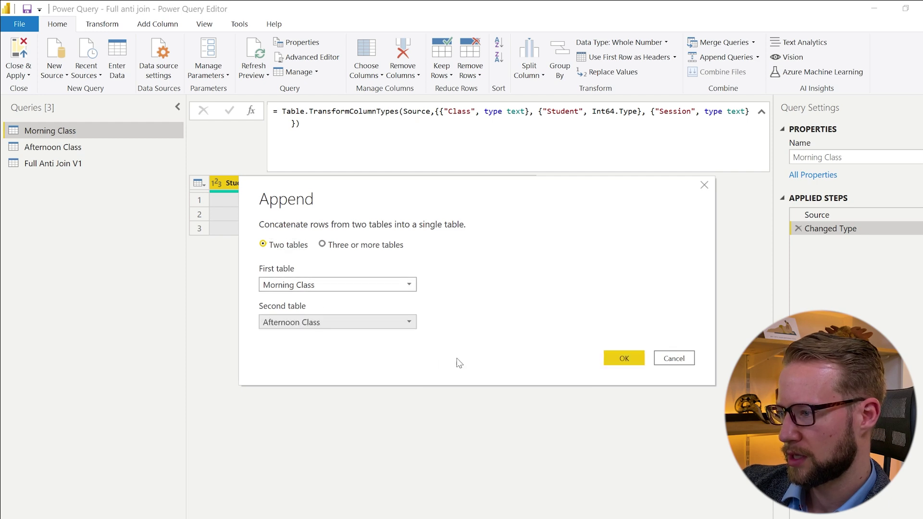
left_click(624, 358)
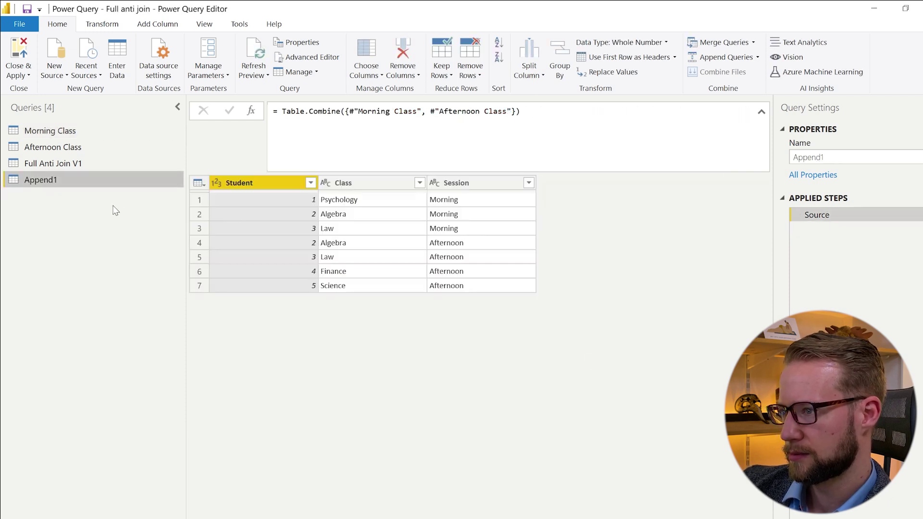
- Rename the new Append1 query to 'Full Anti Join V2'
right_click(70, 184)
left_click(124, 230)
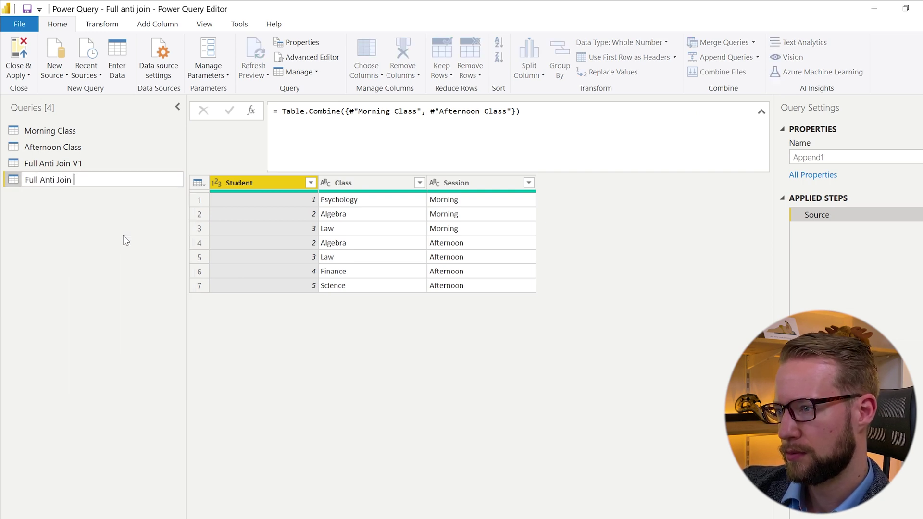
key("Return")
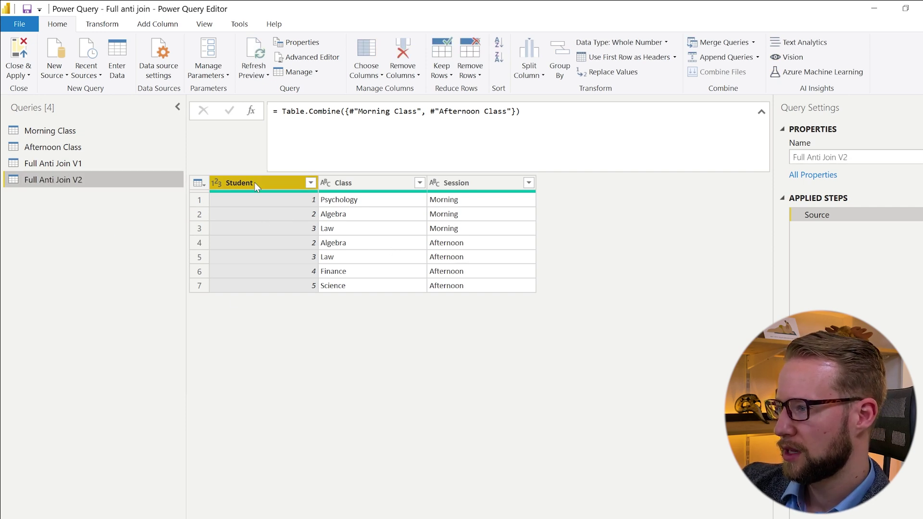
- Group by Student and Class with a Count rows column and an All Rows column named Details
left_click(362, 183, "ctrl")
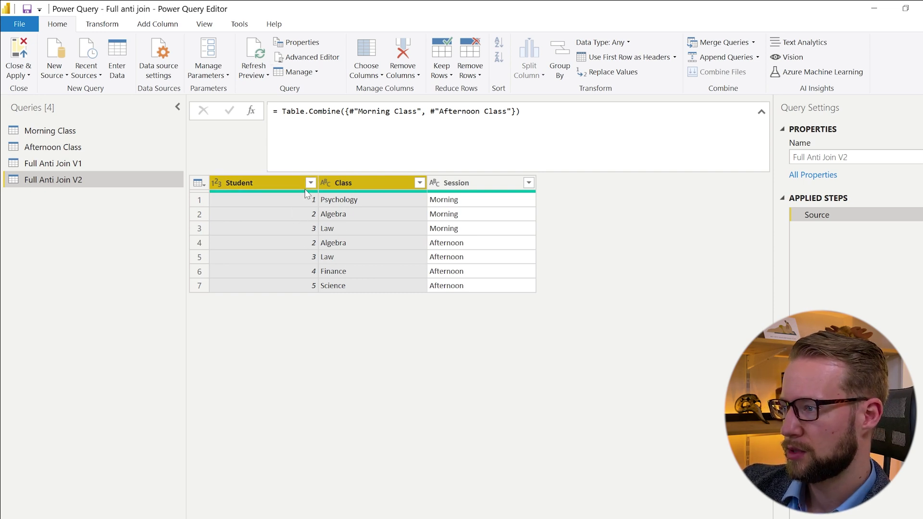
left_click(560, 68)
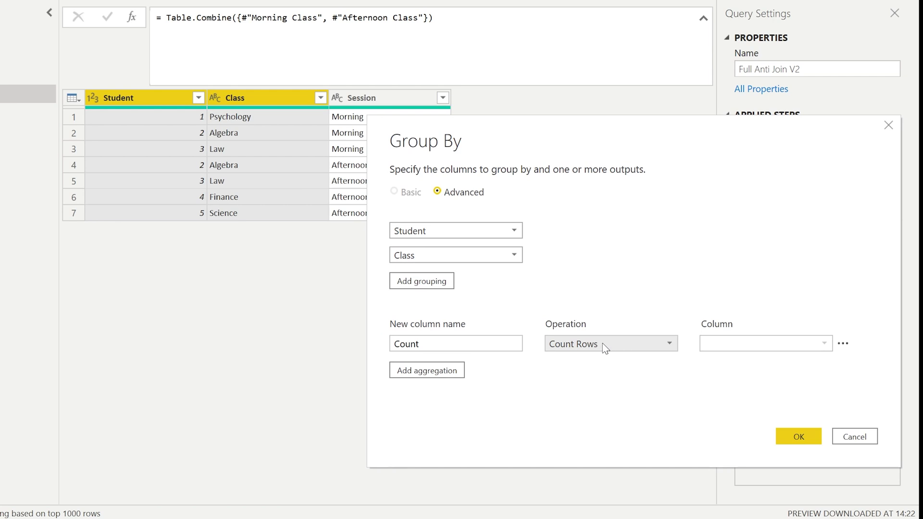
left_click_drag(442, 129, 509, 125)
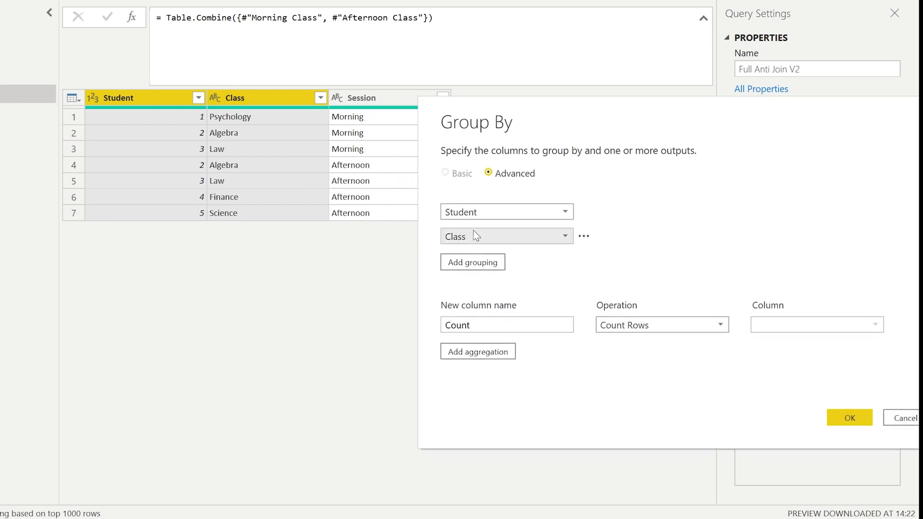
left_click(487, 353)
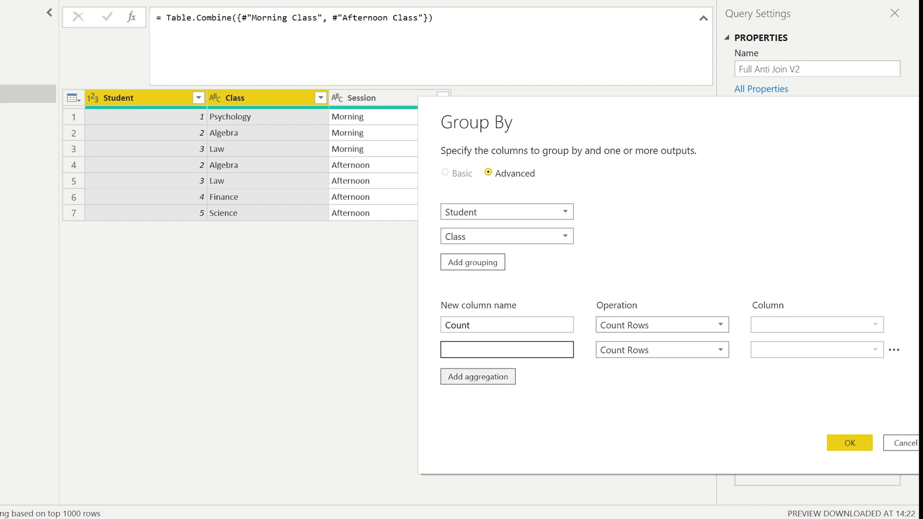
left_click(633, 355)
left_click(630, 472)
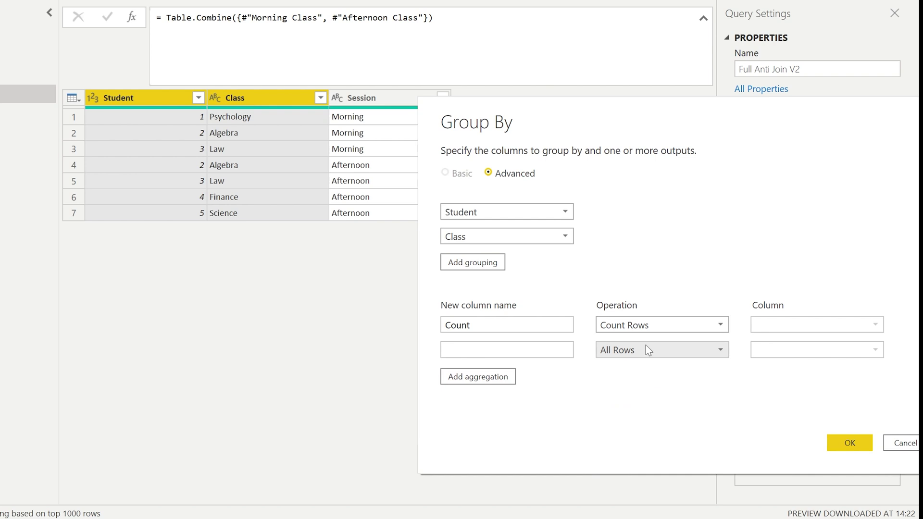
left_click(507, 350)
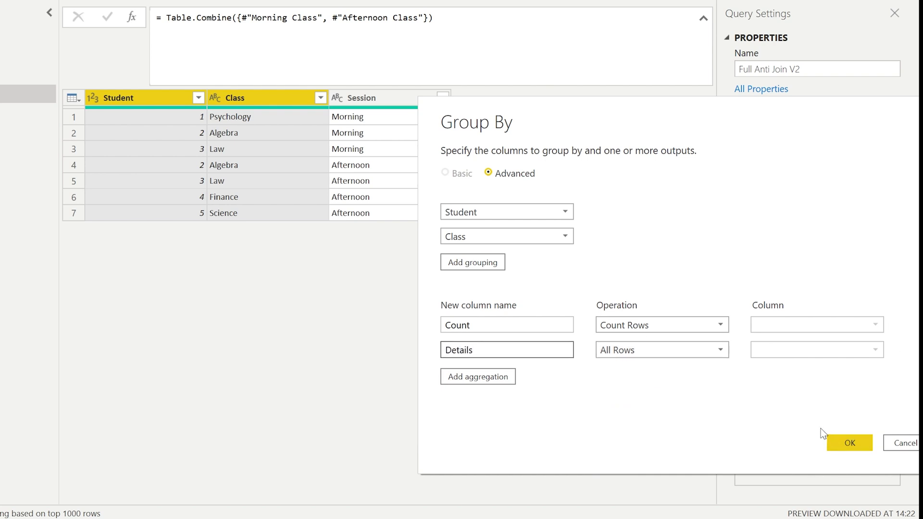
left_click(836, 437)
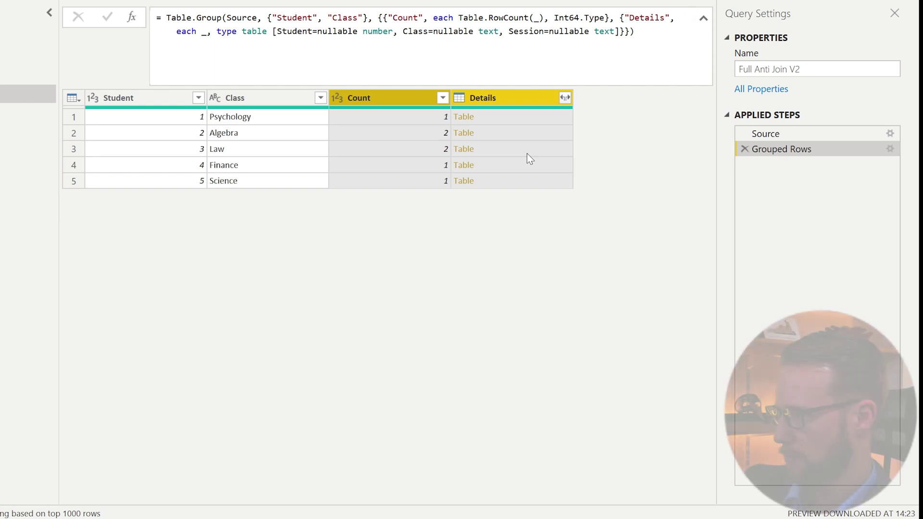
- Filter Count to equal 1, leaving the Psychology, Finance and Science rows
left_click(356, 121)
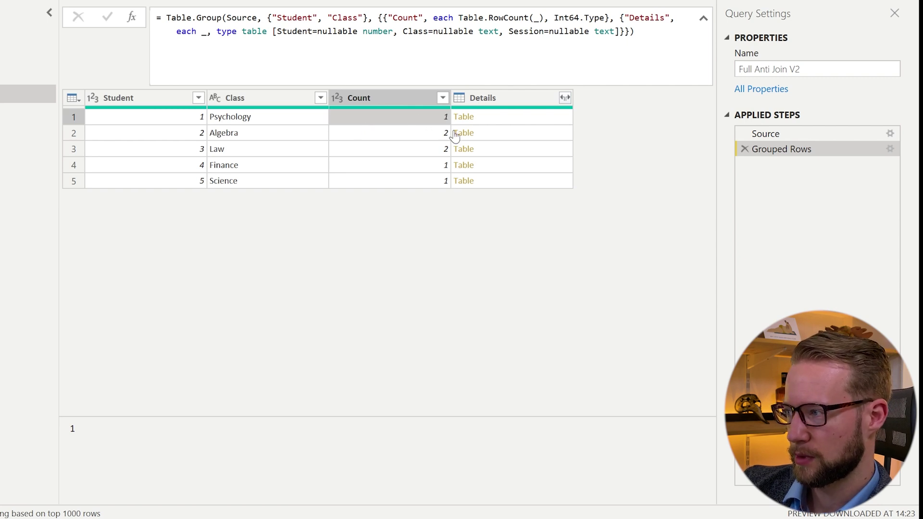
right_click(380, 123)
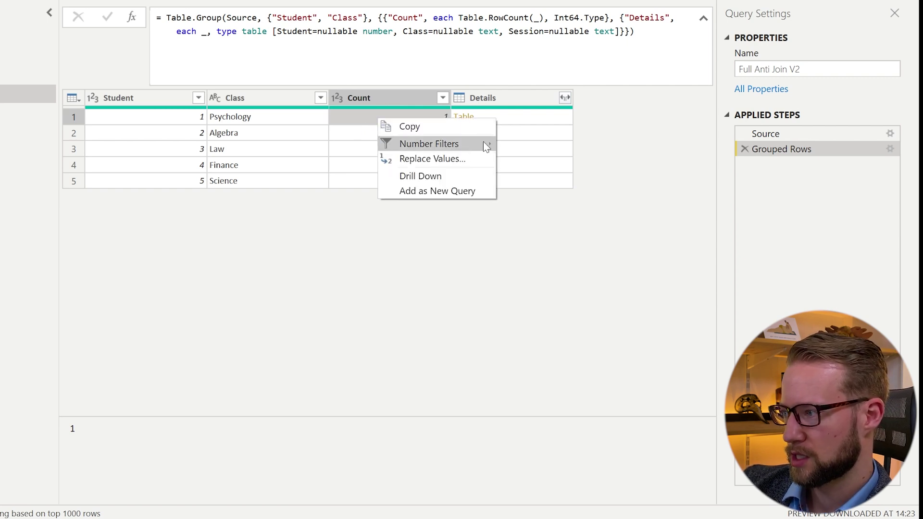
mouse_move(484, 141)
left_click(537, 144)
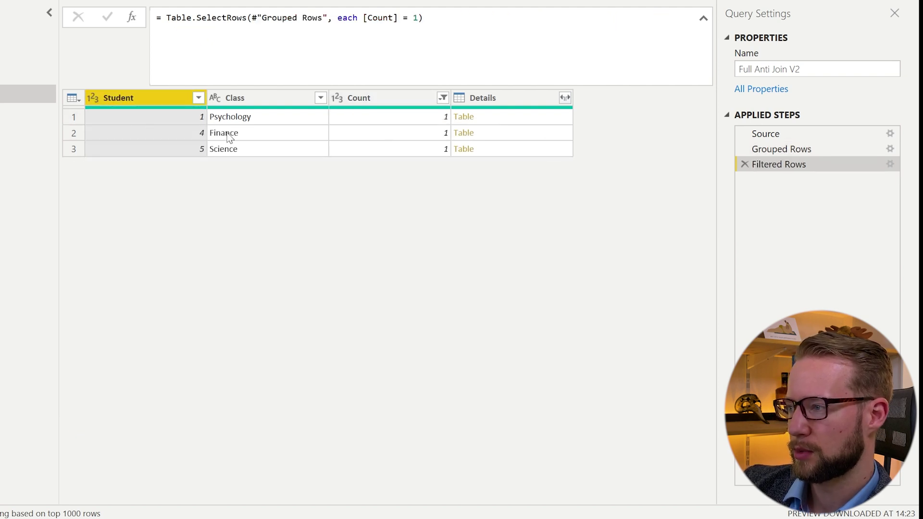
- Expand the Details column into only its Session column, without a column-name prefix
left_click(498, 98)
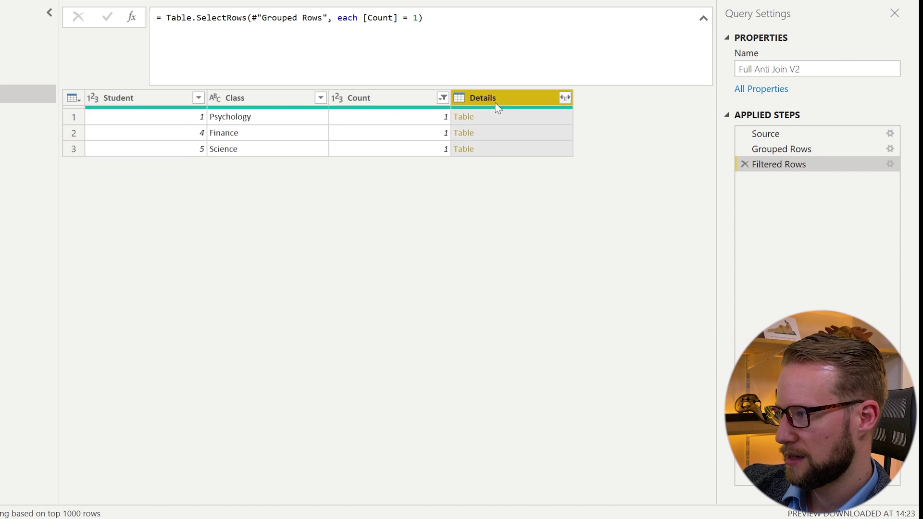
left_click(509, 118)
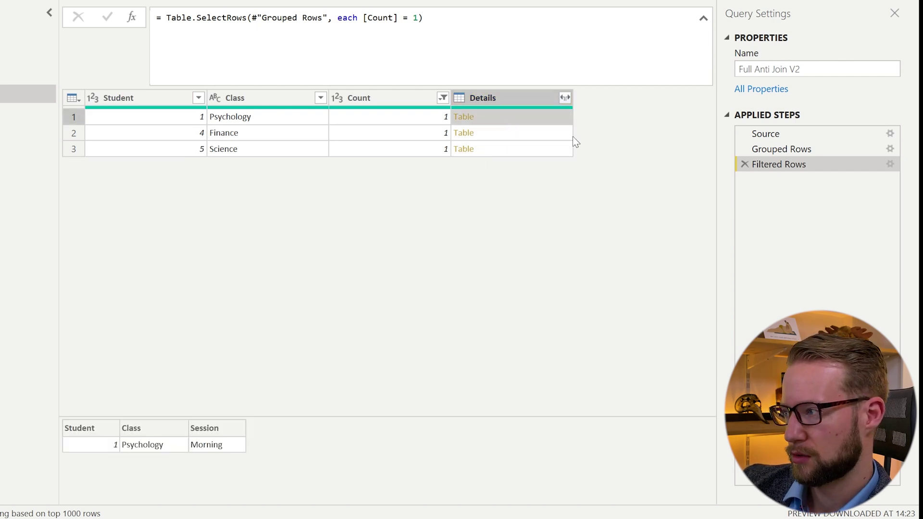
left_click(566, 98)
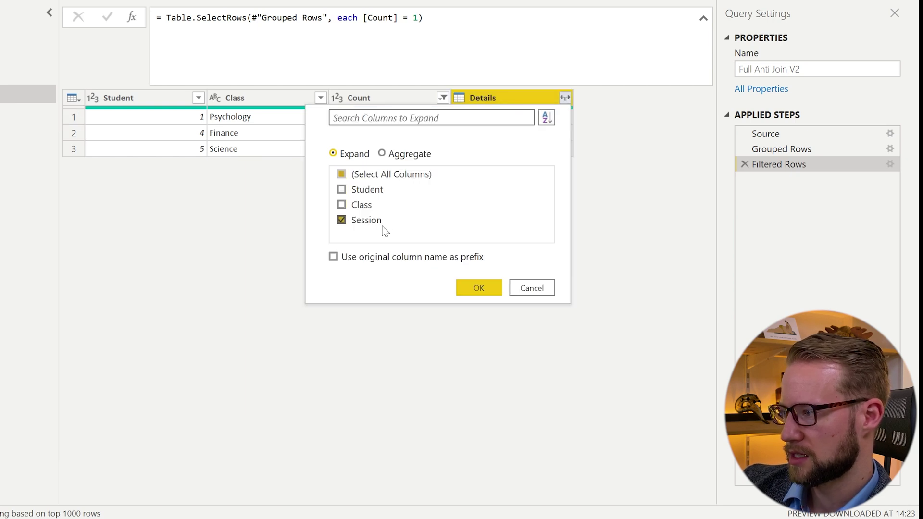
left_click(472, 292)
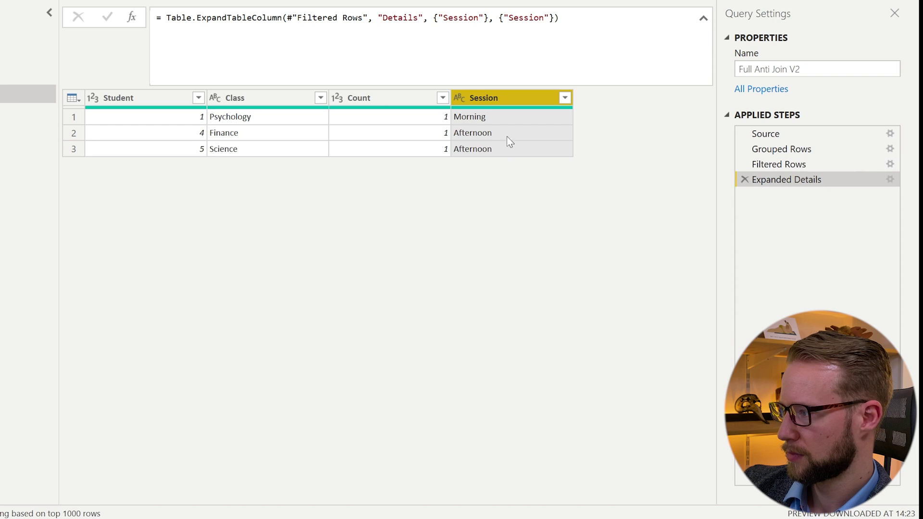
- Select the Student, Class and Session columns together
left_click(178, 97)
left_click(288, 102, "ctrl")
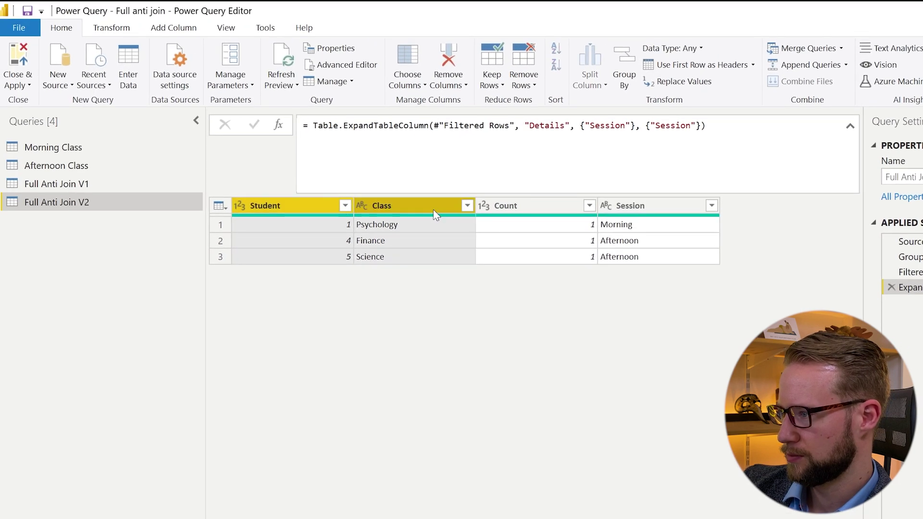
left_click(633, 206, "ctrl")
- Remove all columns except Student, Class and Session, then compare against Full Anti Join V1
right_click(634, 207)
left_click(692, 247)
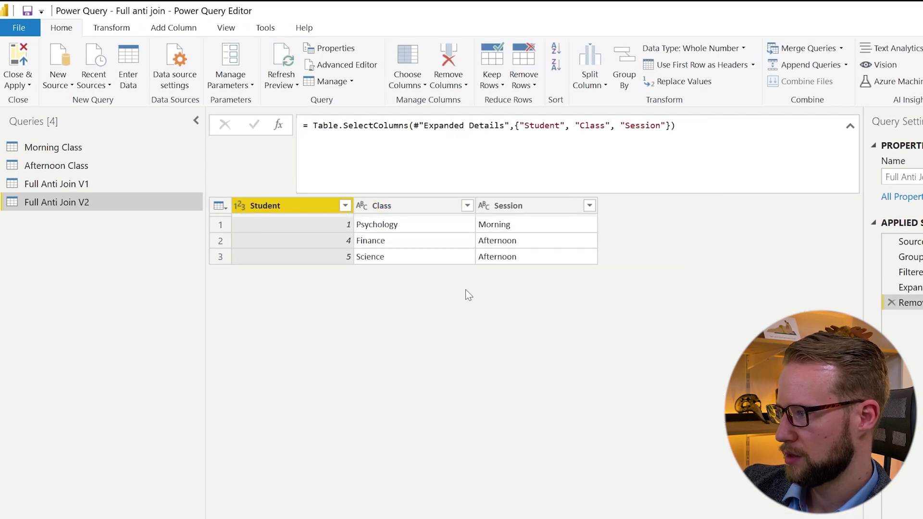
left_click(116, 190)
left_click(129, 206)
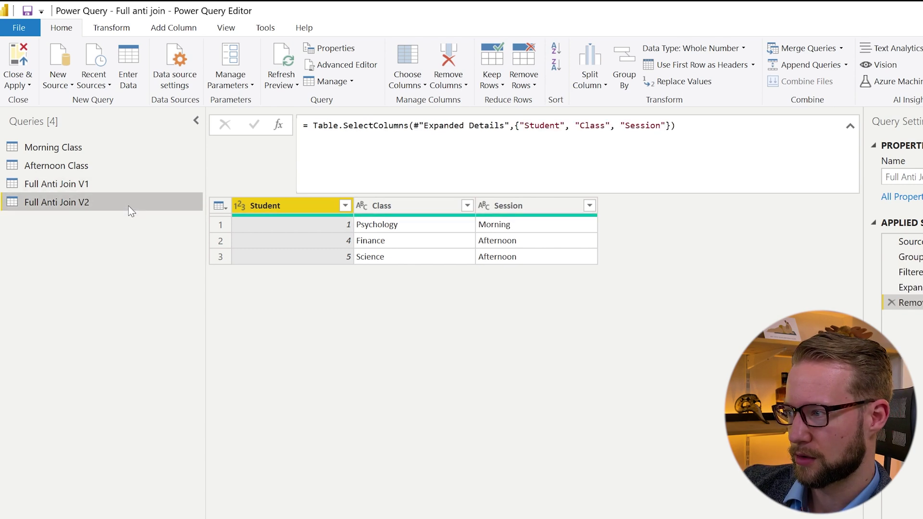